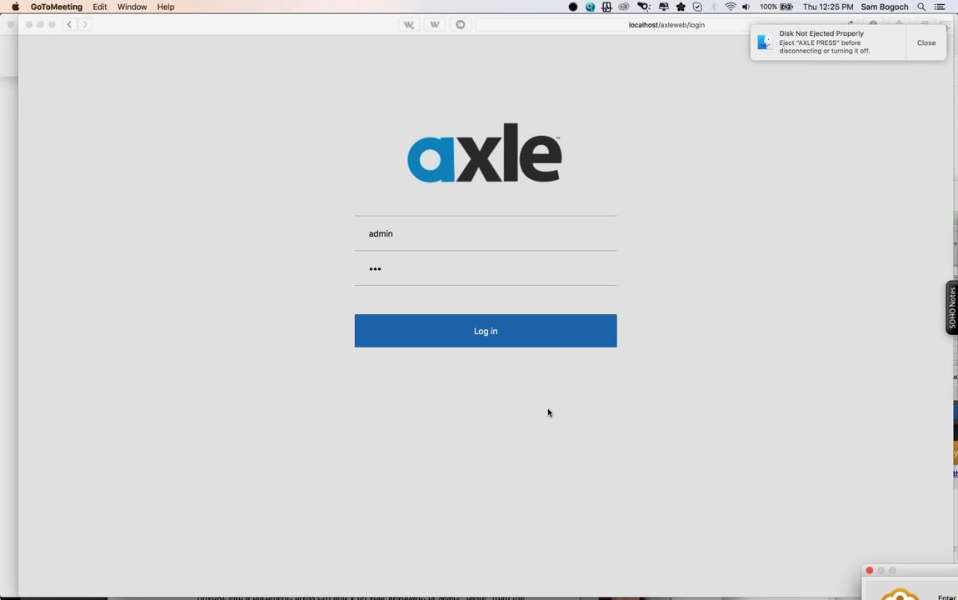
# Step: Bring the axle login page, with the admin credentials filled in, back into focus
pyautogui.click(547, 411)
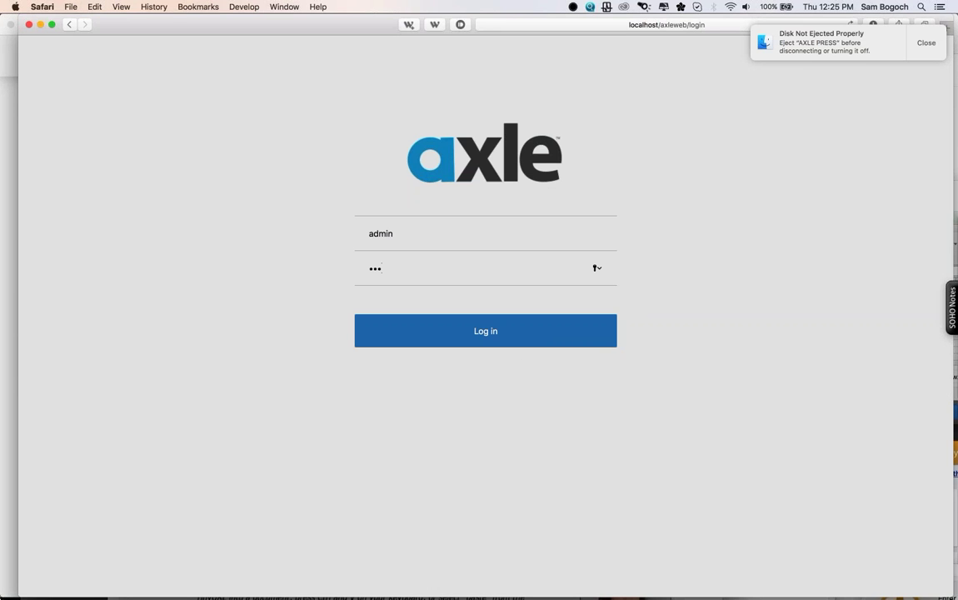
# Step: Return to the axle login window, move it to the front, and log in as admin
pyautogui.moveTo(716, 592)
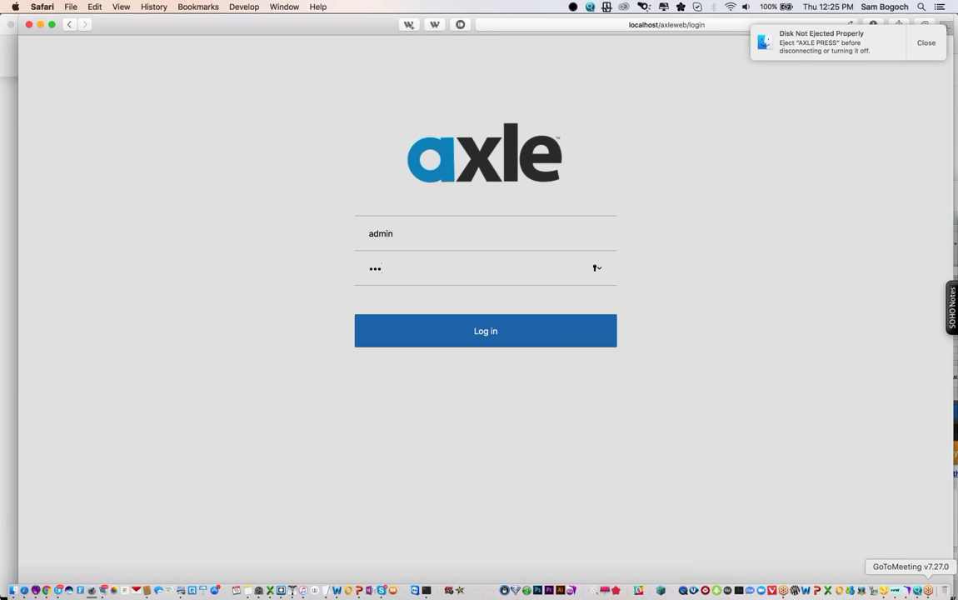
pyautogui.click(914, 590)
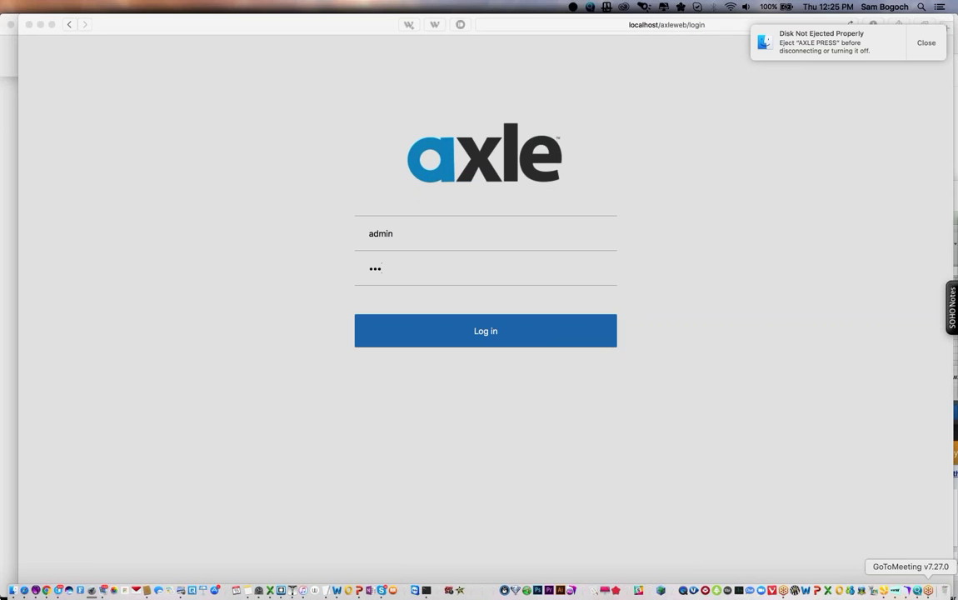
pyautogui.click(301, 64)
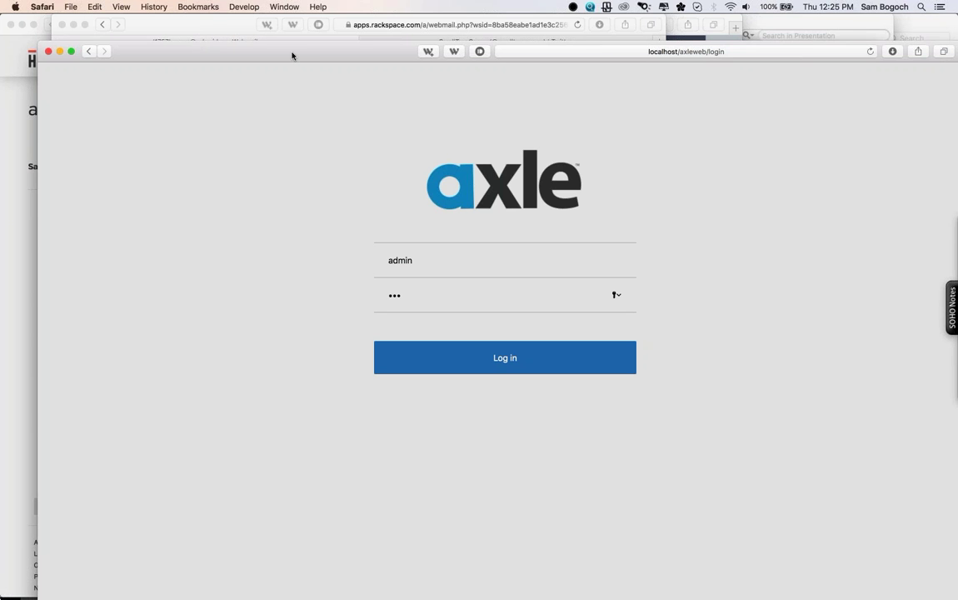
pyautogui.moveTo(291, 56); pyautogui.dragTo(241, 21)
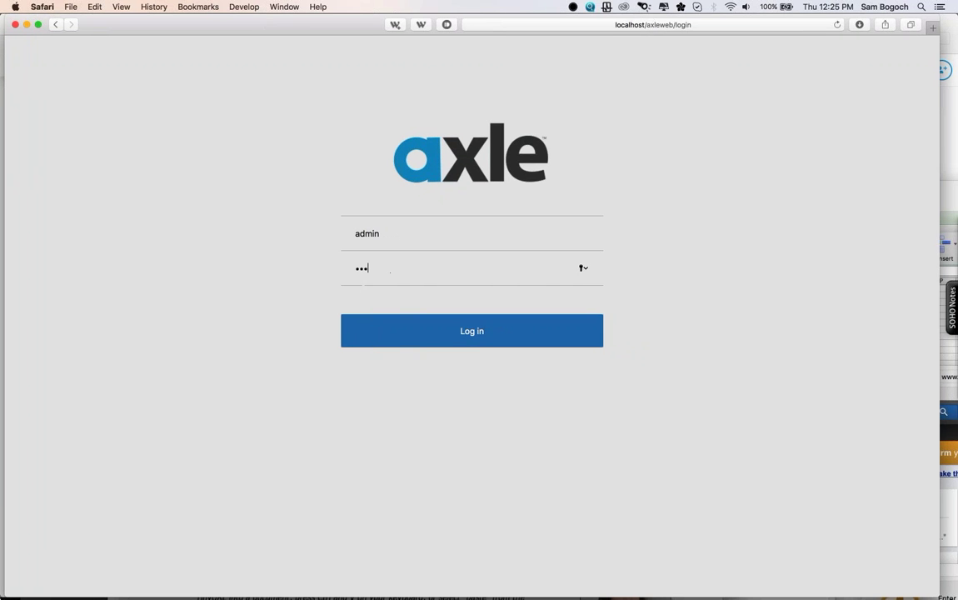
pyautogui.press('Return')
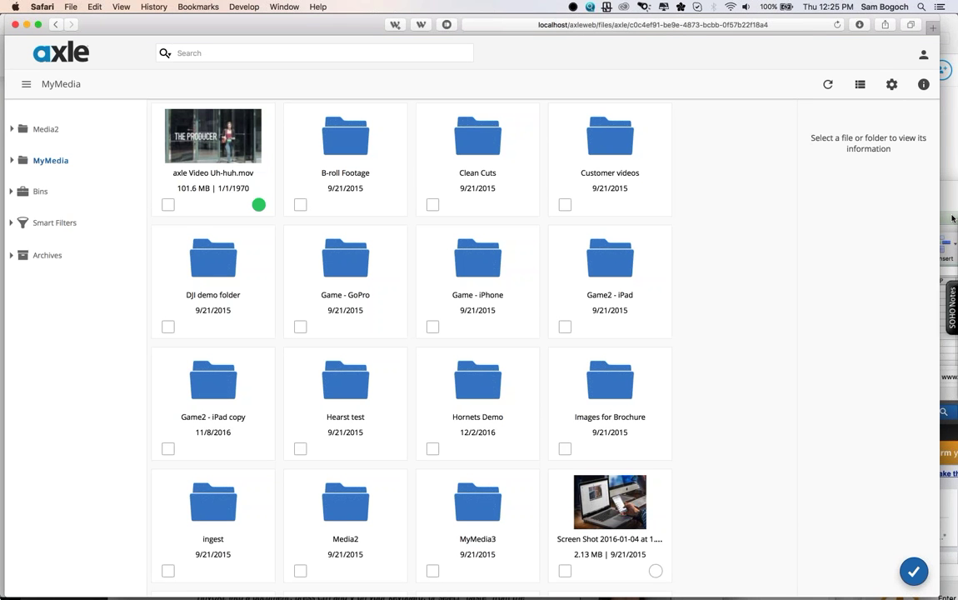
# Step: Widen the window to five columns, preview ScreenShotMini.psd, return, and open the interview video
pyautogui.moveTo(955, 213); pyautogui.dragTo(957, 213)
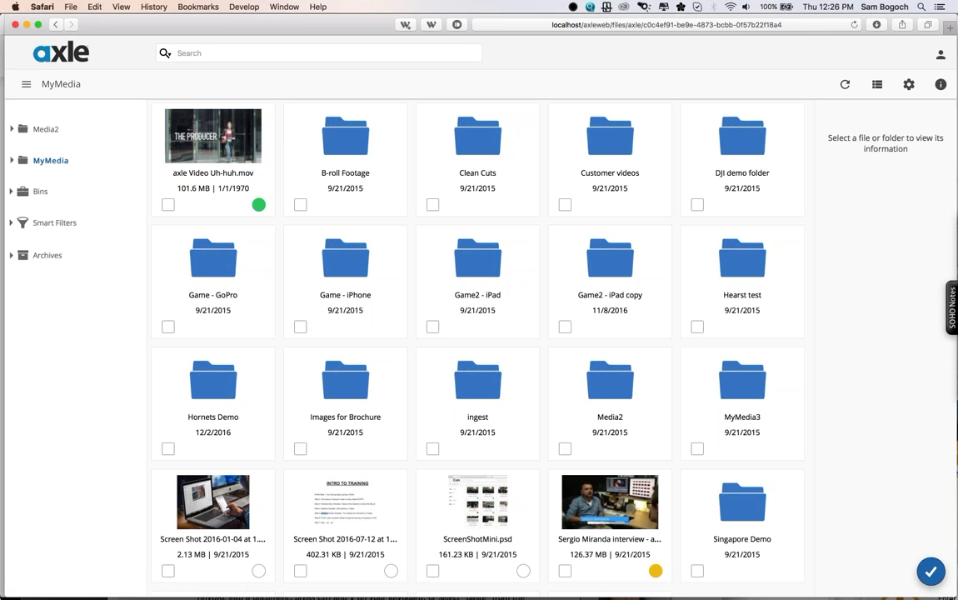
pyautogui.click(481, 500)
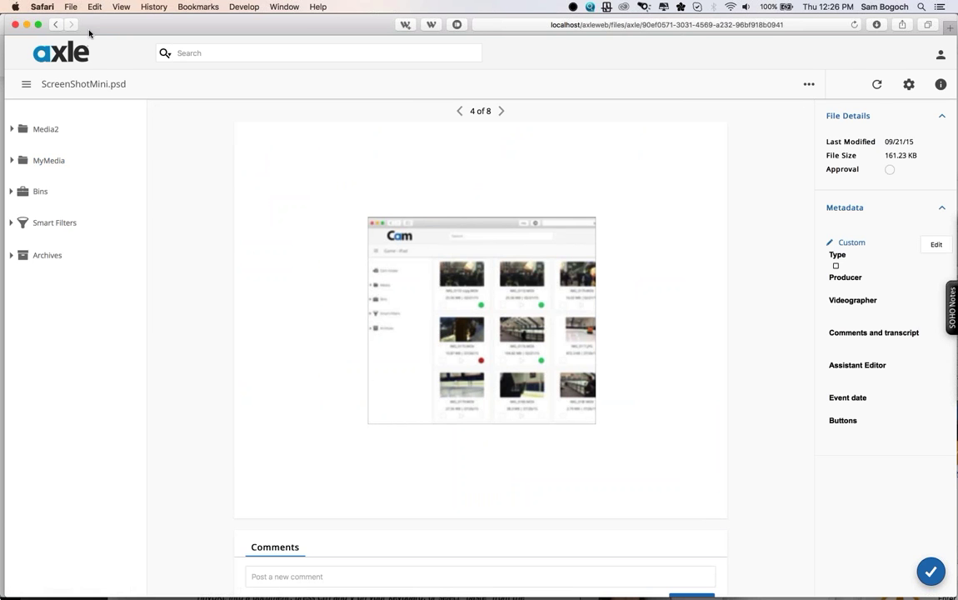
pyautogui.click(54, 27)
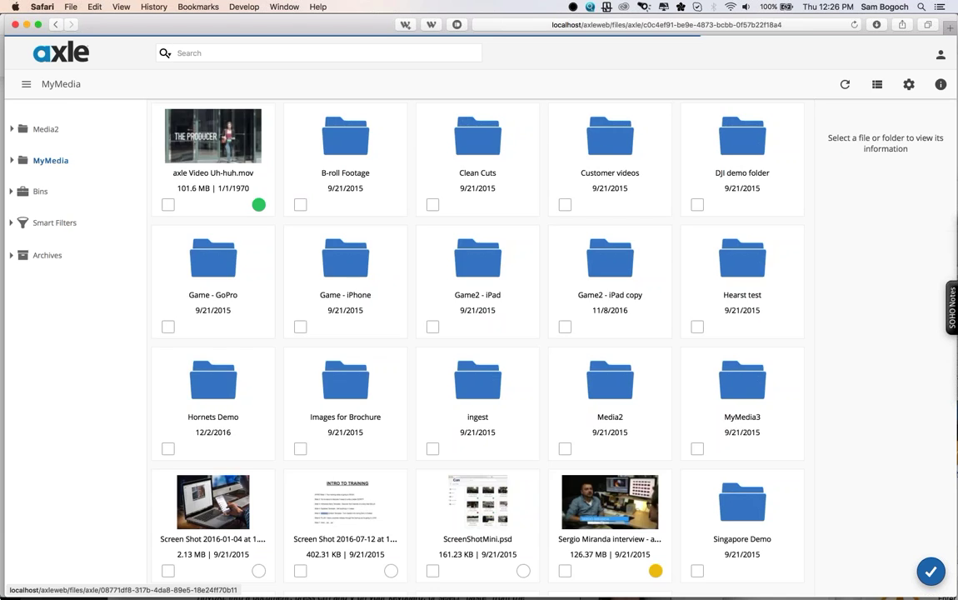
pyautogui.click(610, 501)
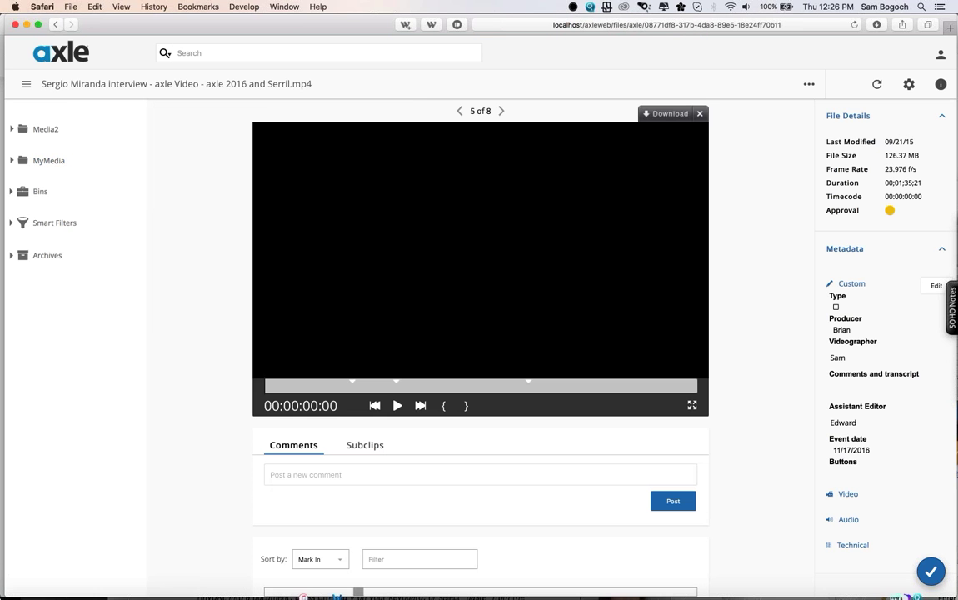
# Step: Play the interview video and scrub through its commented moments
pyautogui.moveTo(341, 236)
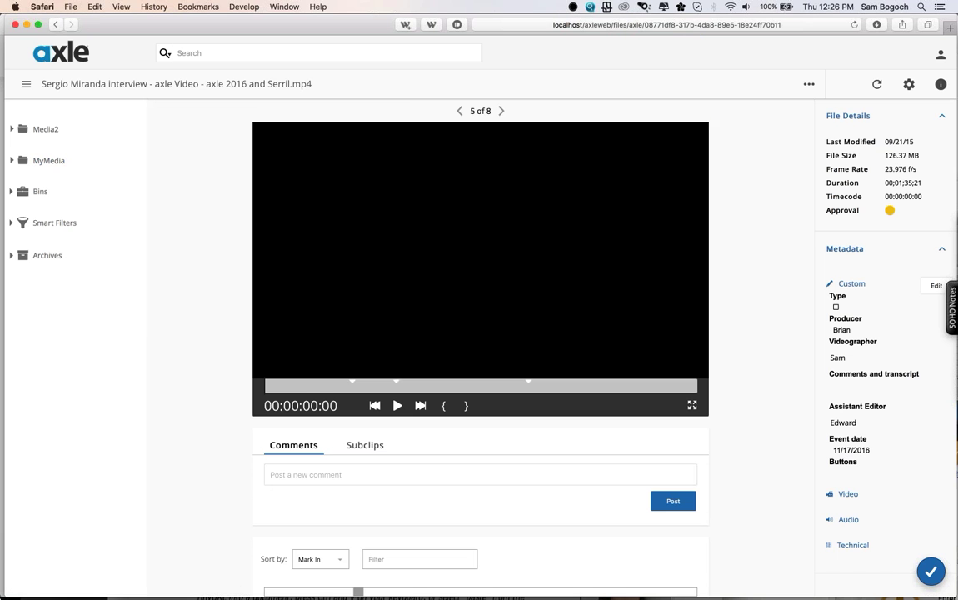
pyautogui.scroll(-3, 341, 237)
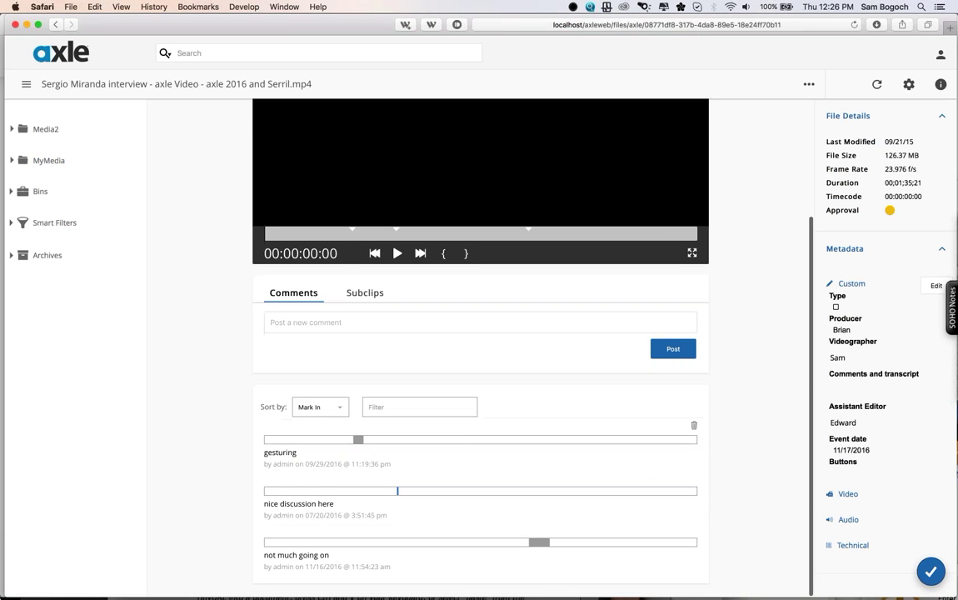
pyautogui.scroll(3, 480, 450)
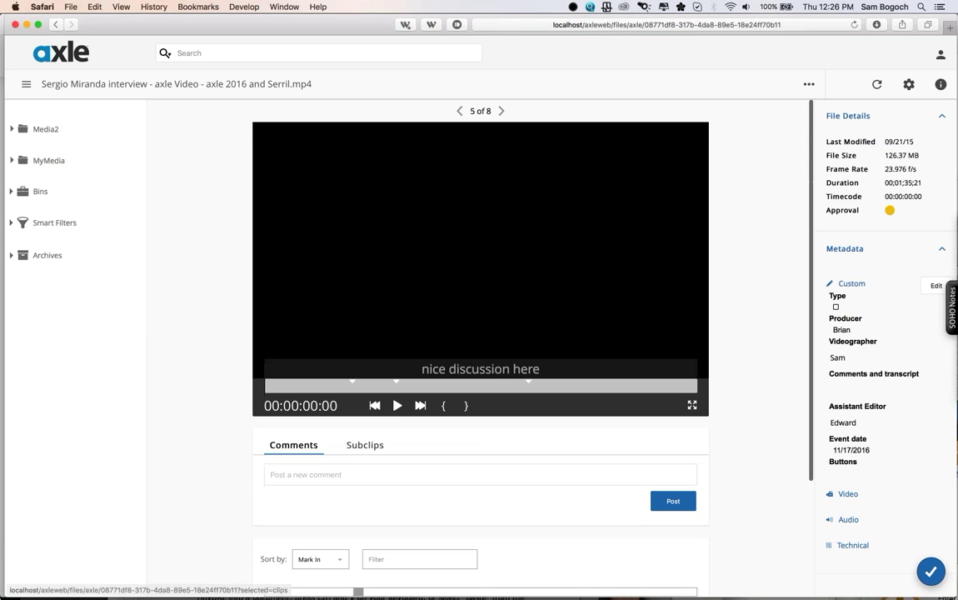
pyautogui.click(397, 407)
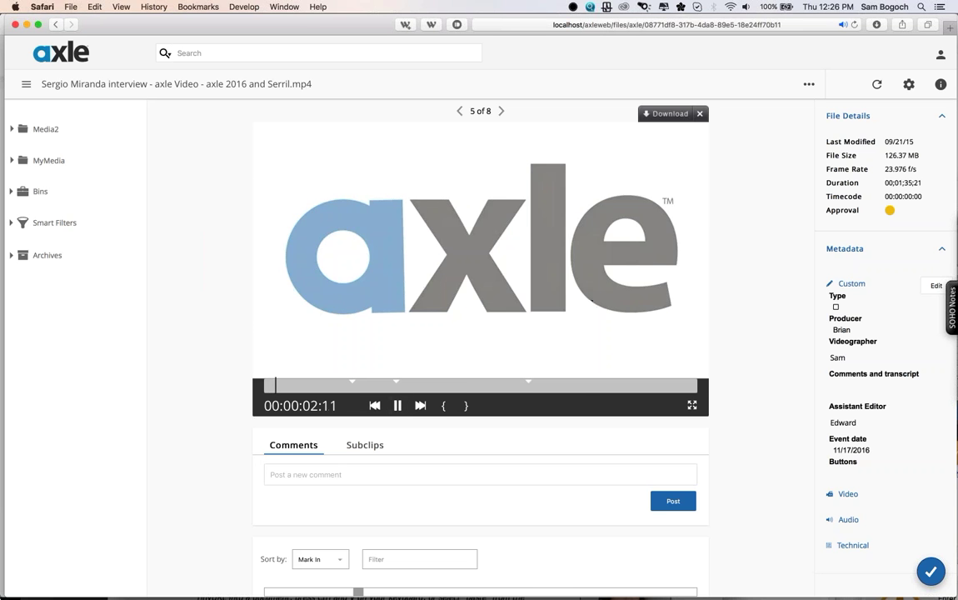
pyautogui.moveTo(275, 384); pyautogui.dragTo(396, 384)
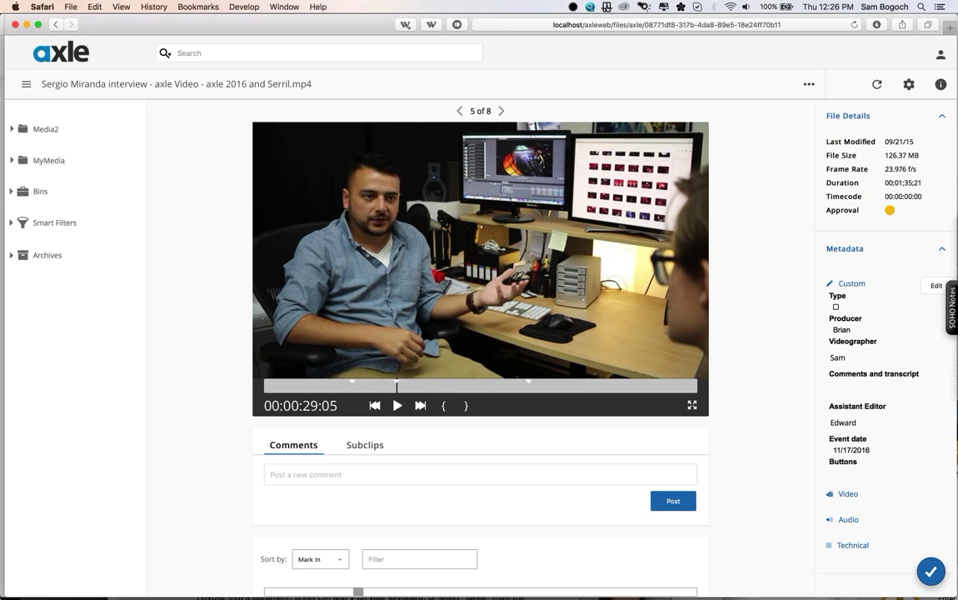
pyautogui.scroll(-5, 397, 384)
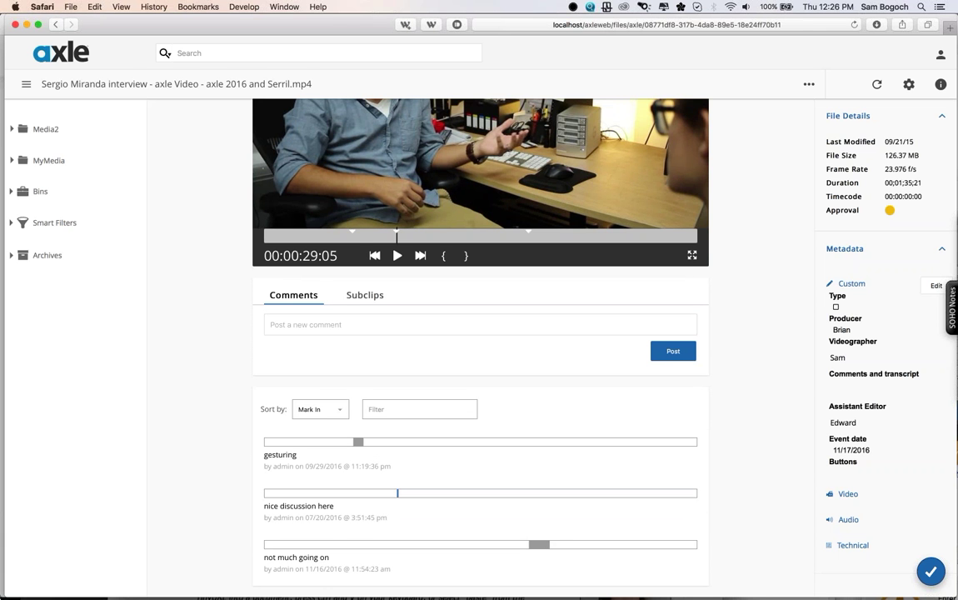
pyautogui.click(397, 255)
pyautogui.scroll(5, 396, 255)
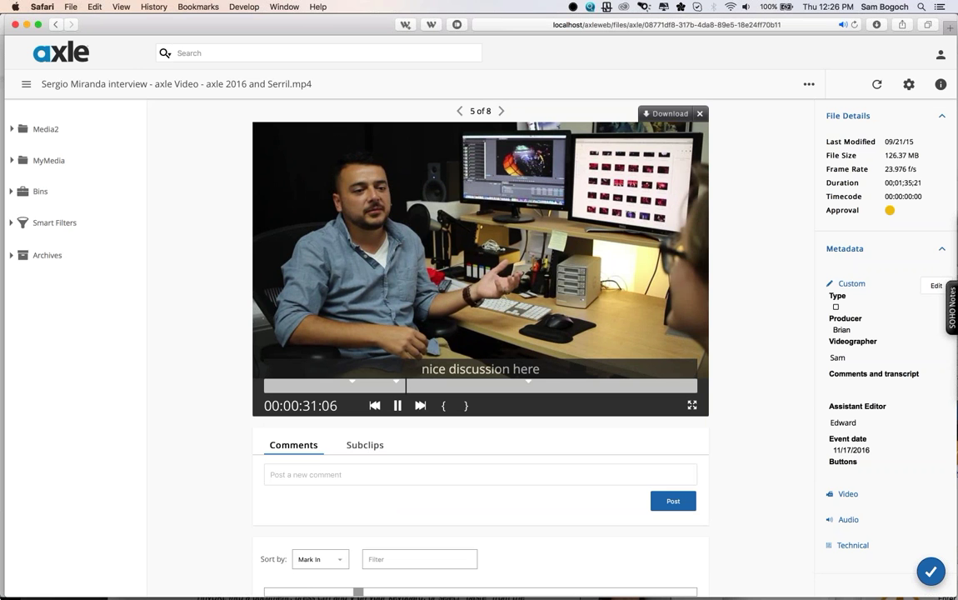
# Step: Raise the volume, pause at 00:00:45:16, and view the clip full screen, then exit
pyautogui.press('XF86AudioRaiseVolume')
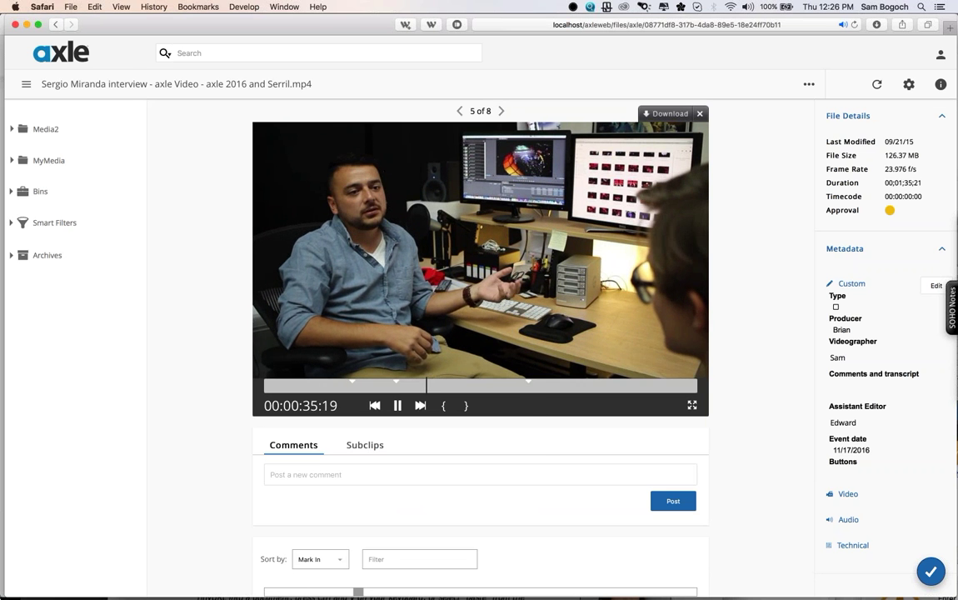
pyautogui.press('XF86AudioRaiseVolume')
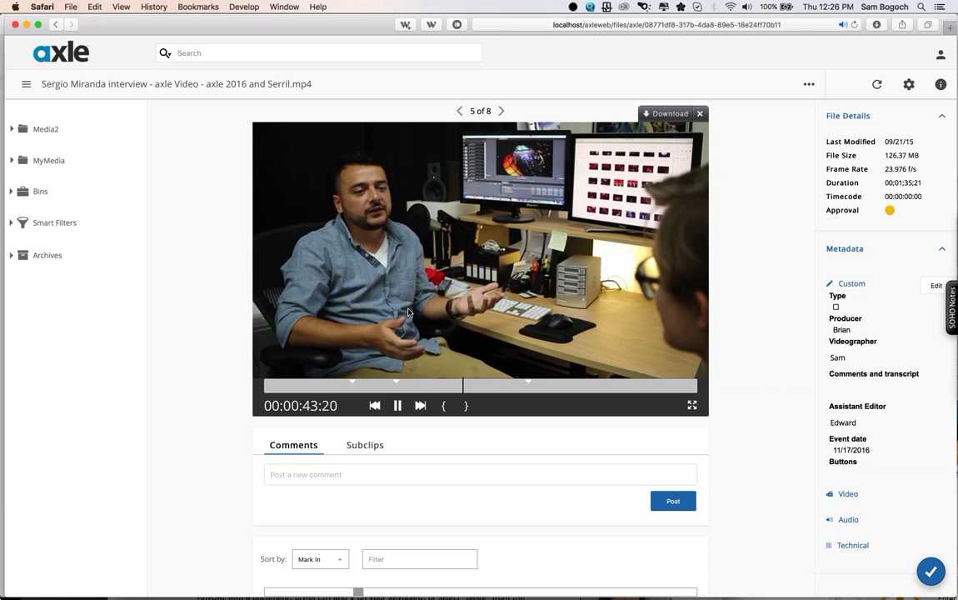
pyautogui.press('space')
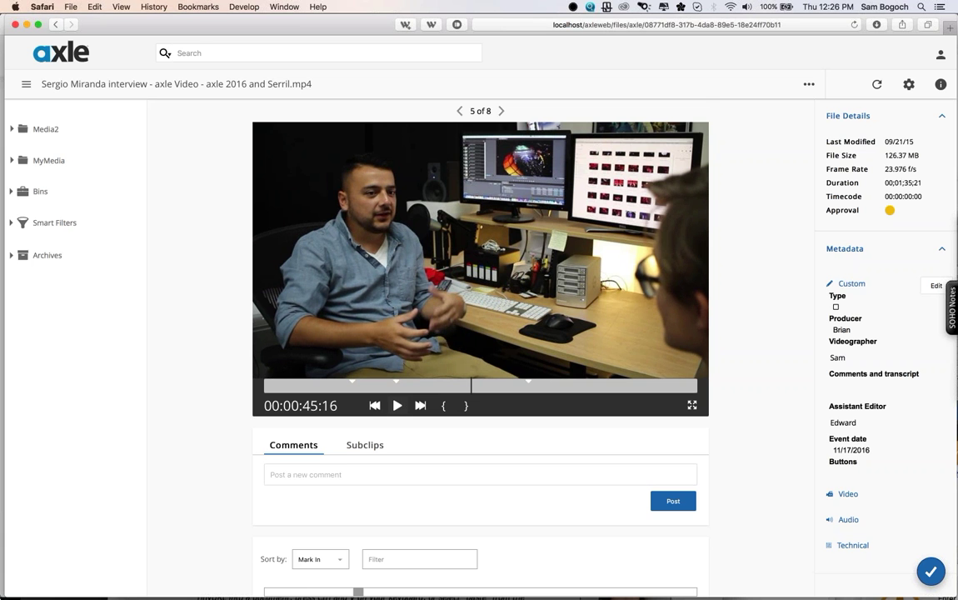
pyautogui.click(691, 406)
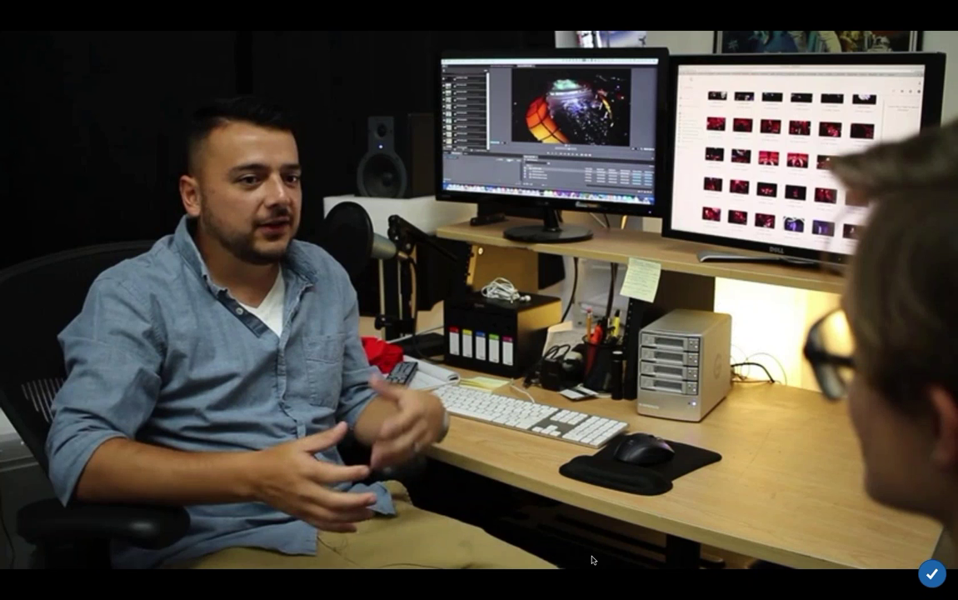
pyautogui.click(591, 560)
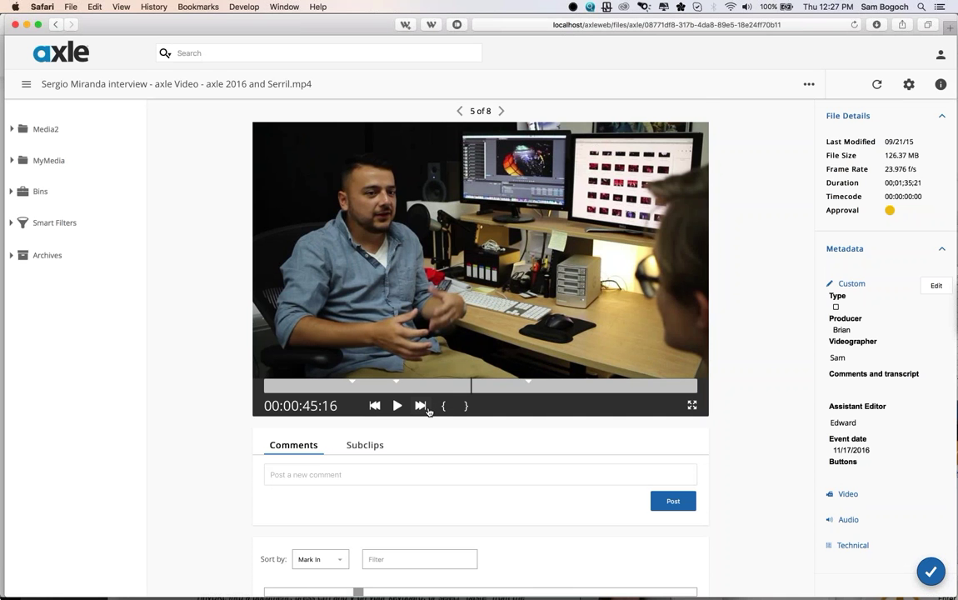
# Step: Post the comment 'hand gesture' on the interview video and make its custom metadata editable
pyautogui.click(480, 474)
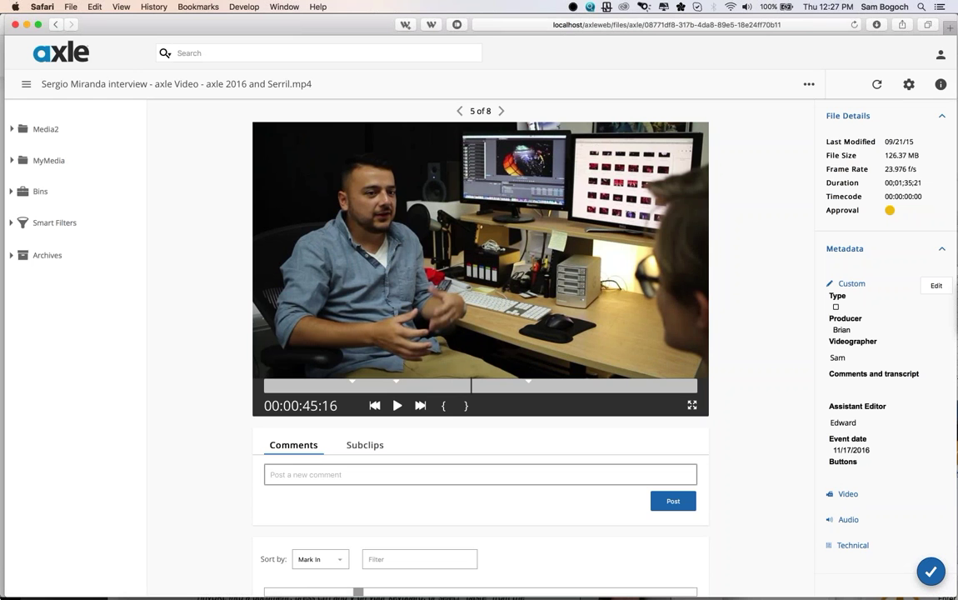
pyautogui.write('hand gesture')
pyautogui.click(668, 501)
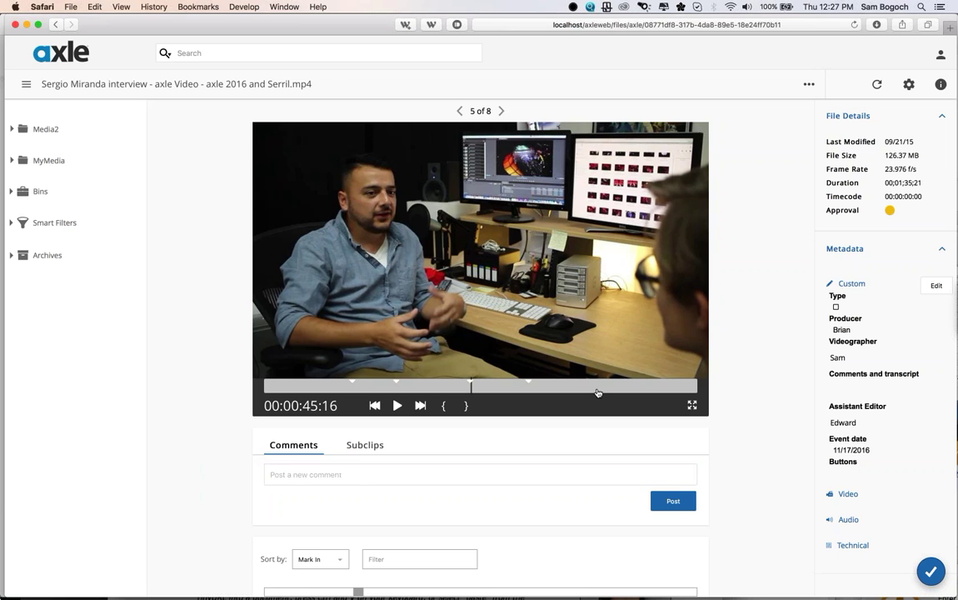
pyautogui.scroll(-5, 598, 393)
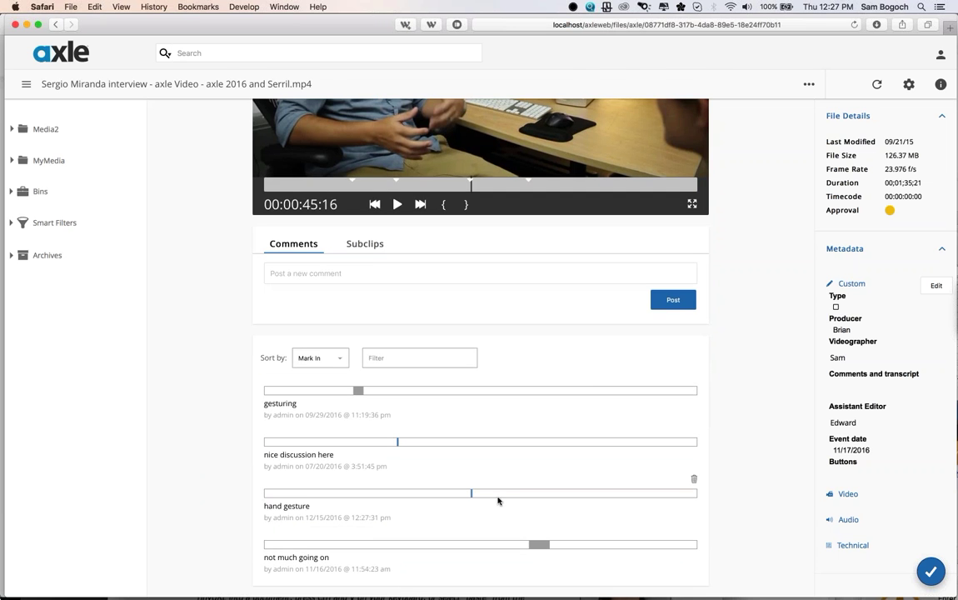
pyautogui.scroll(5, 498, 500)
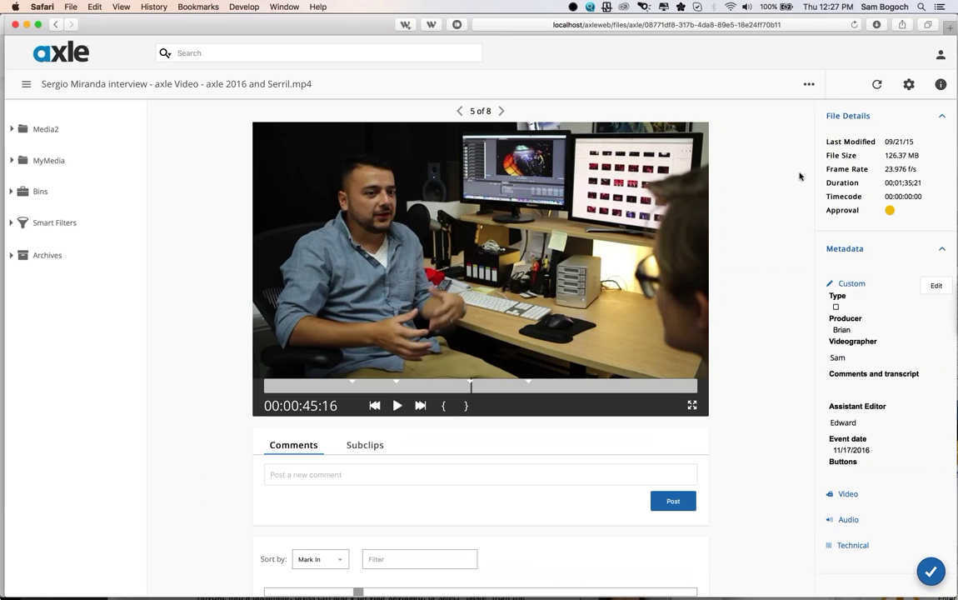
pyautogui.click(936, 285)
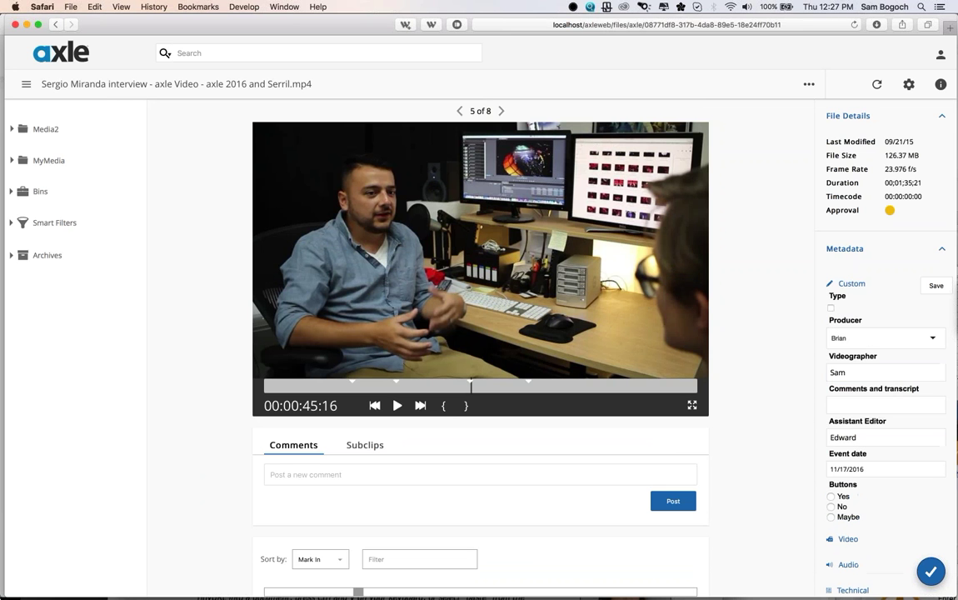
# Step: Tick the Type checkbox and choose a different Producer for the interview video
pyautogui.click(830, 308)
pyautogui.click(883, 337)
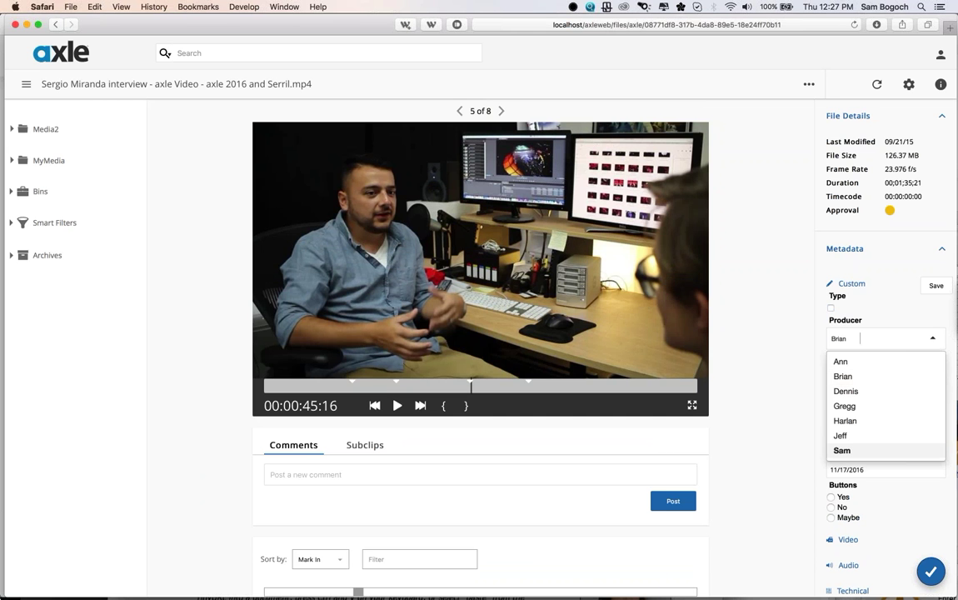
pyautogui.click(841, 450)
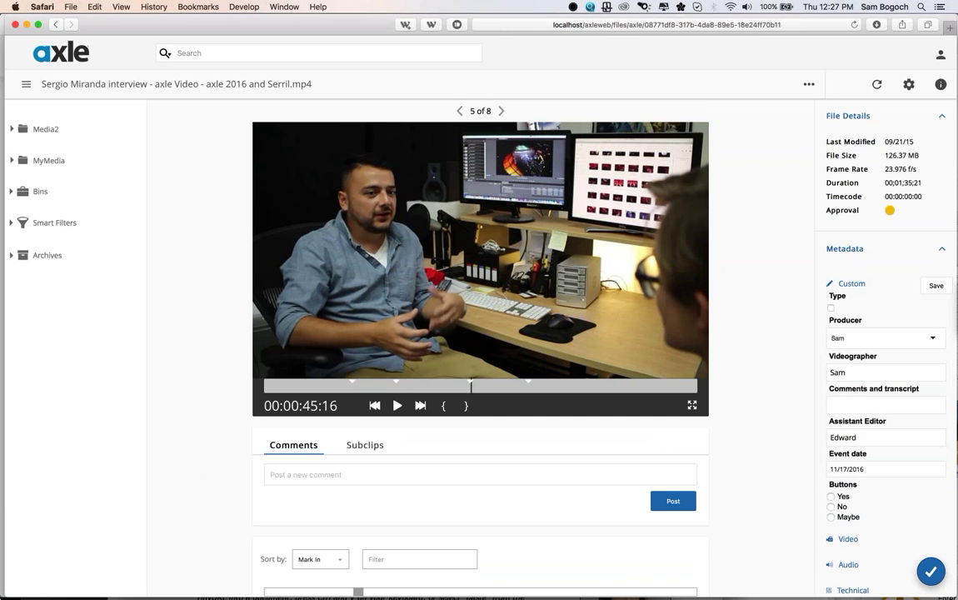
pyautogui.click(879, 405)
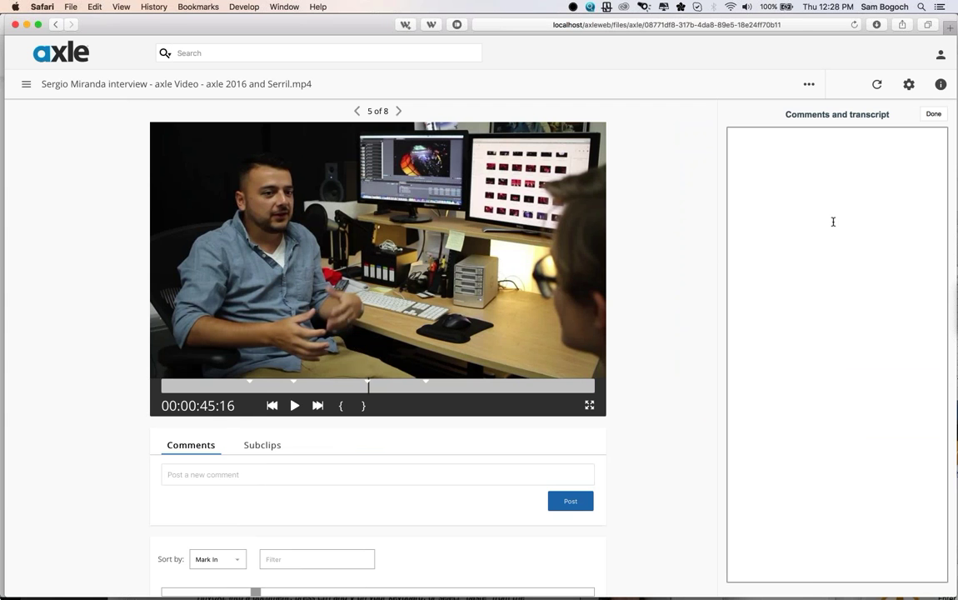
pyautogui.click(934, 115)
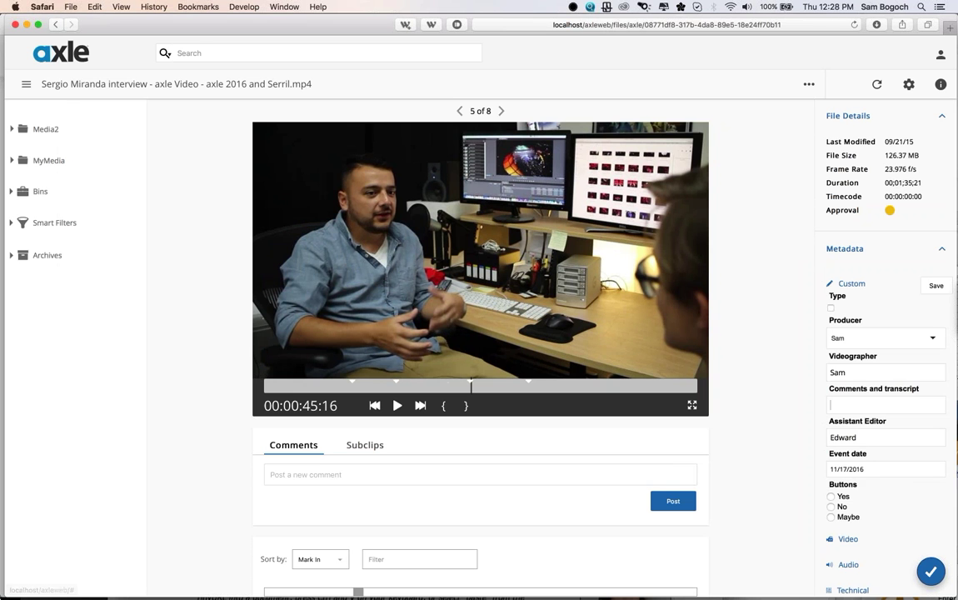
# Step: Set Event date to 11/18/2016 and Buttons to No, then save the metadata
pyautogui.click(849, 468)
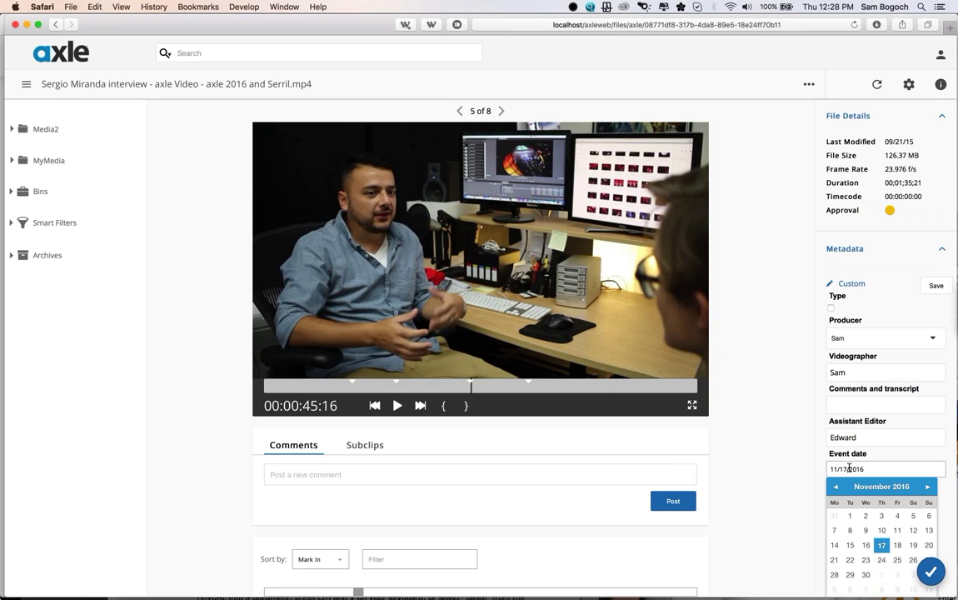
pyautogui.click(897, 546)
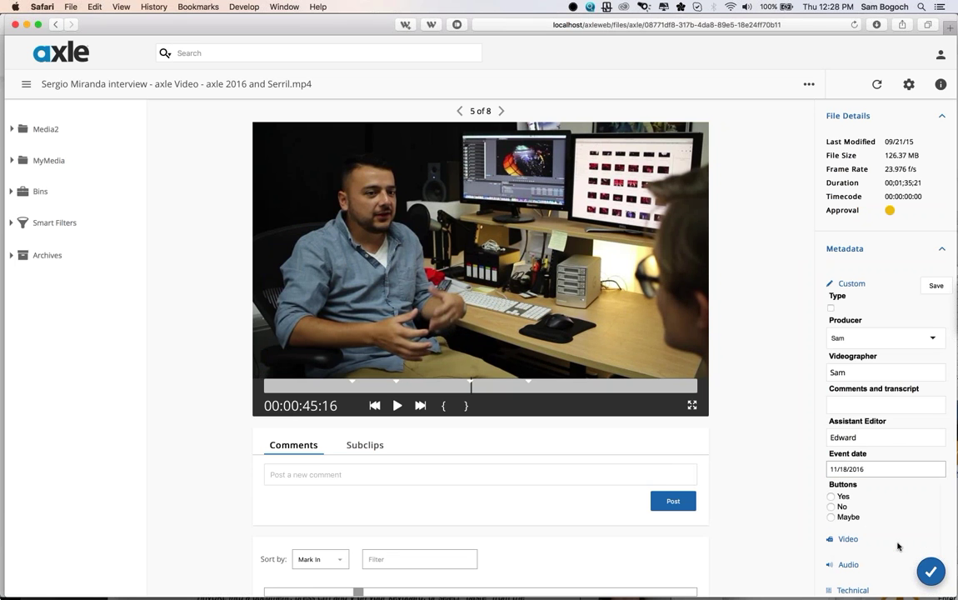
pyautogui.click(830, 507)
pyautogui.click(936, 286)
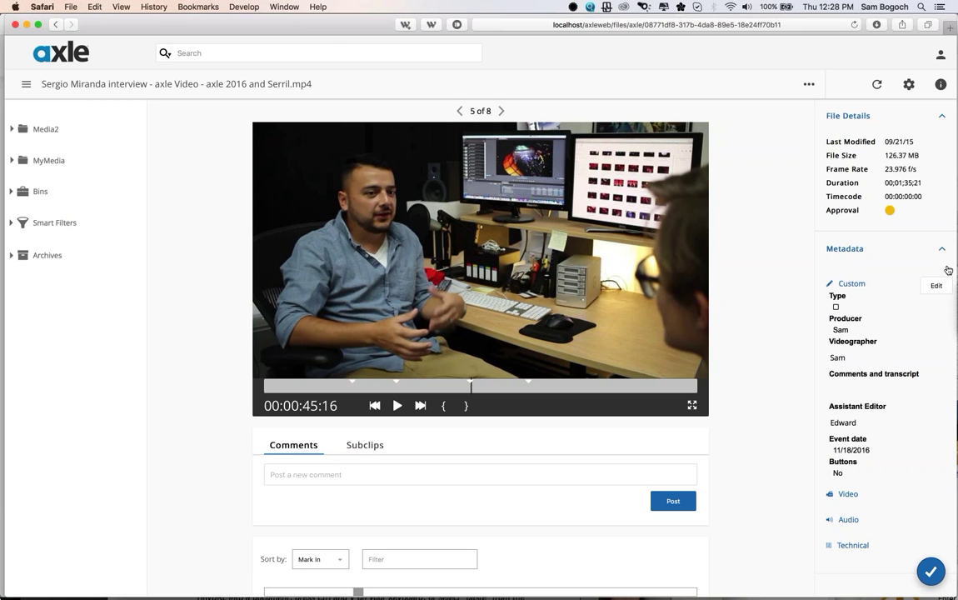
# Step: Mark the video as Approved and return to the MyMedia folder
pyautogui.click(890, 213)
pyautogui.click(873, 254)
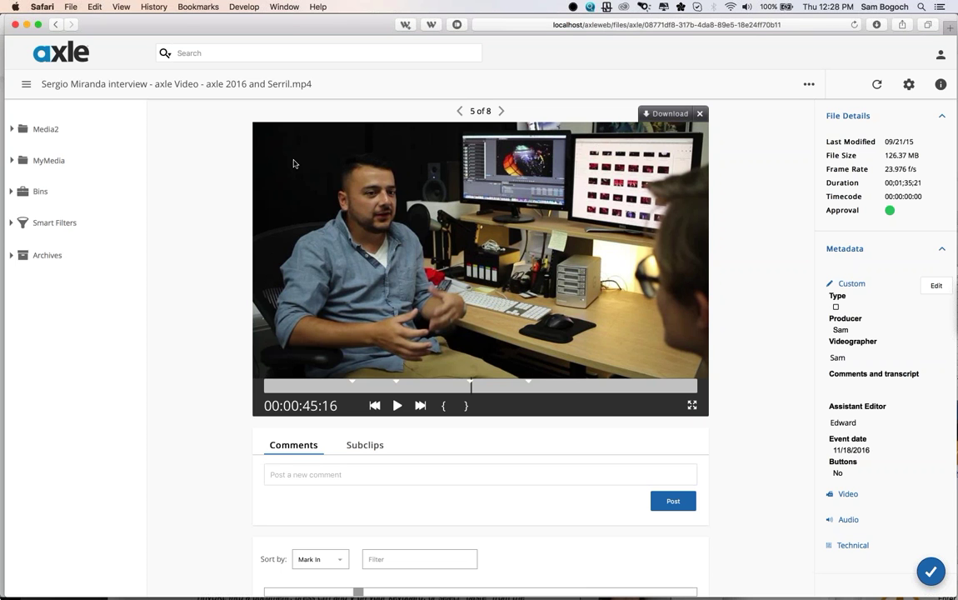
pyautogui.click(48, 160)
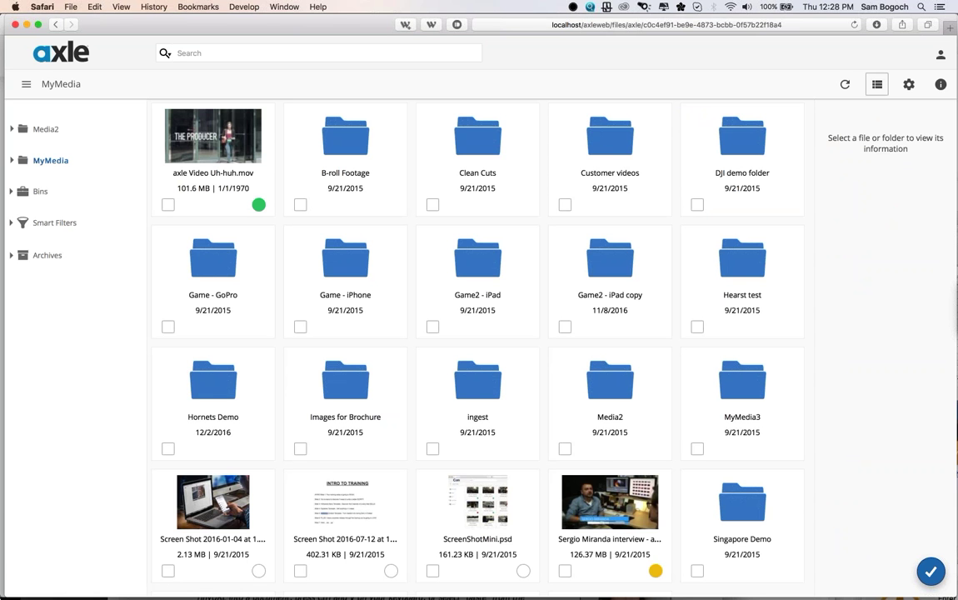
# Step: Show MyMedia as a list and open Administration in a new tab
pyautogui.click(876, 84)
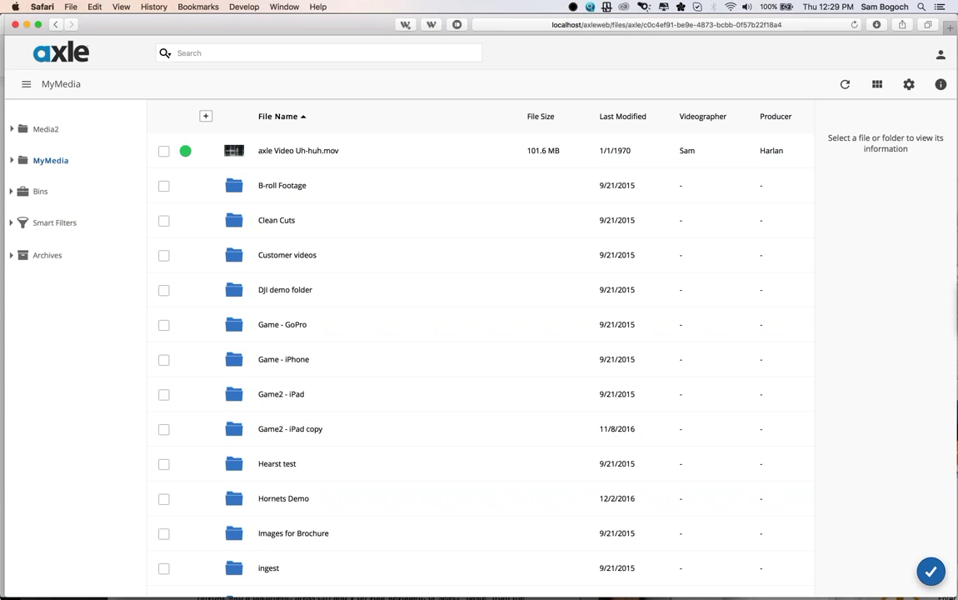
pyautogui.keyDown('super'); pyautogui.click(775, 193); pyautogui.keyUp('super')
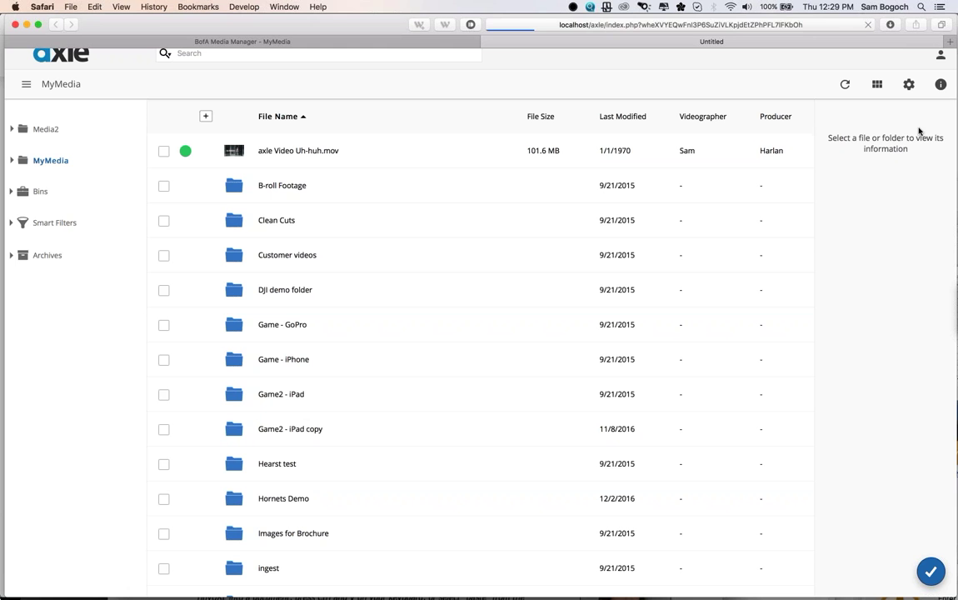
# Step: Load the Manage Users admin page and dismiss the CleanMyMac freeze warning
pyautogui.press('super+l')
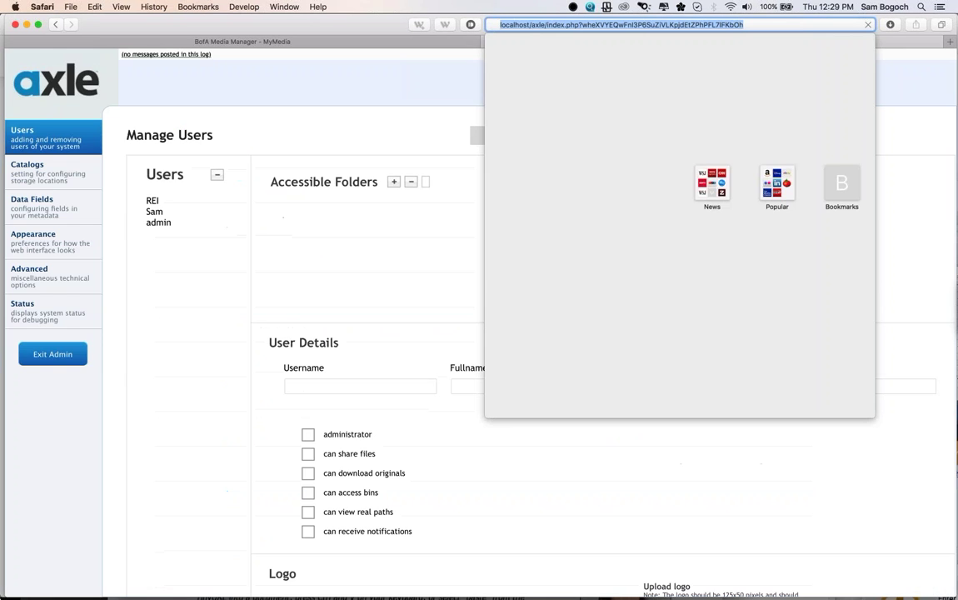
pyautogui.press('super+Return')
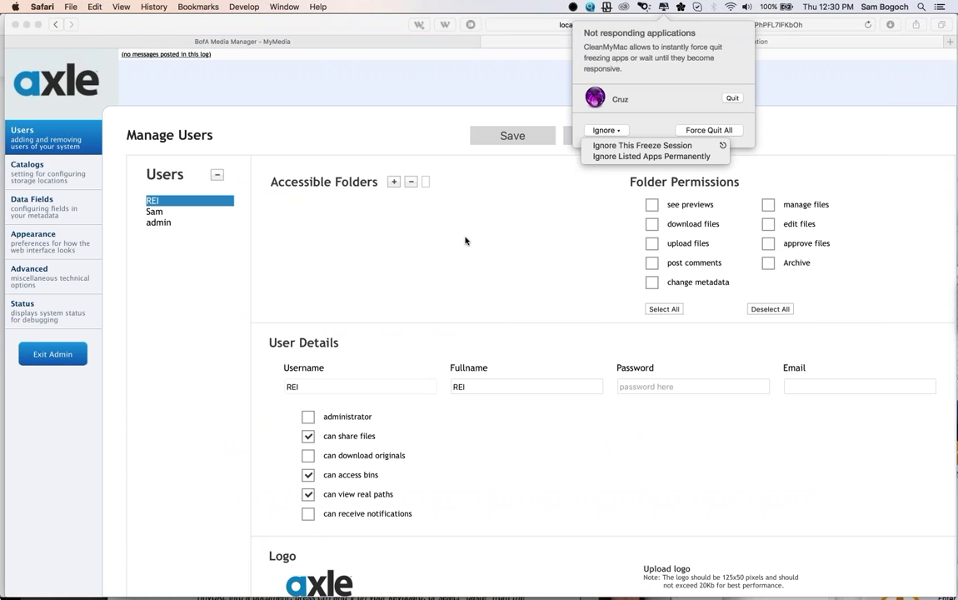
pyautogui.click(466, 241)
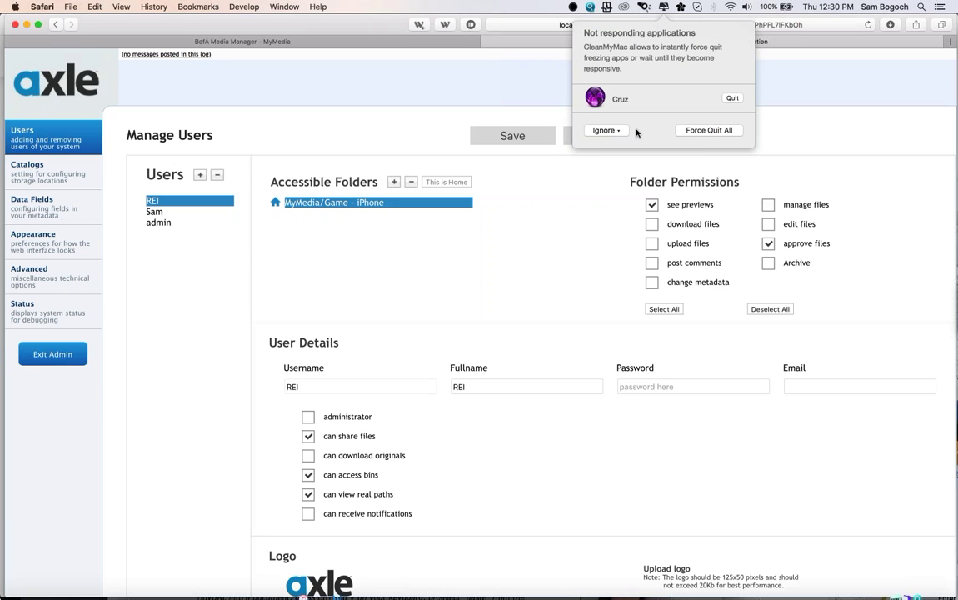
pyautogui.click(732, 98)
pyautogui.click(730, 98)
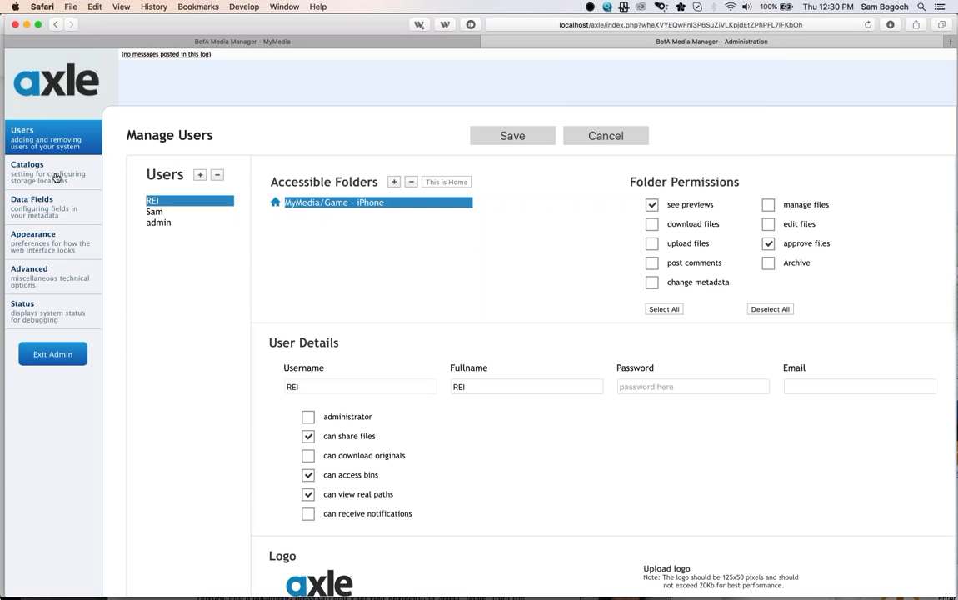
# Step: Review the second user's and the administrator's folders and permissions in Manage Users
pyautogui.click(161, 214)
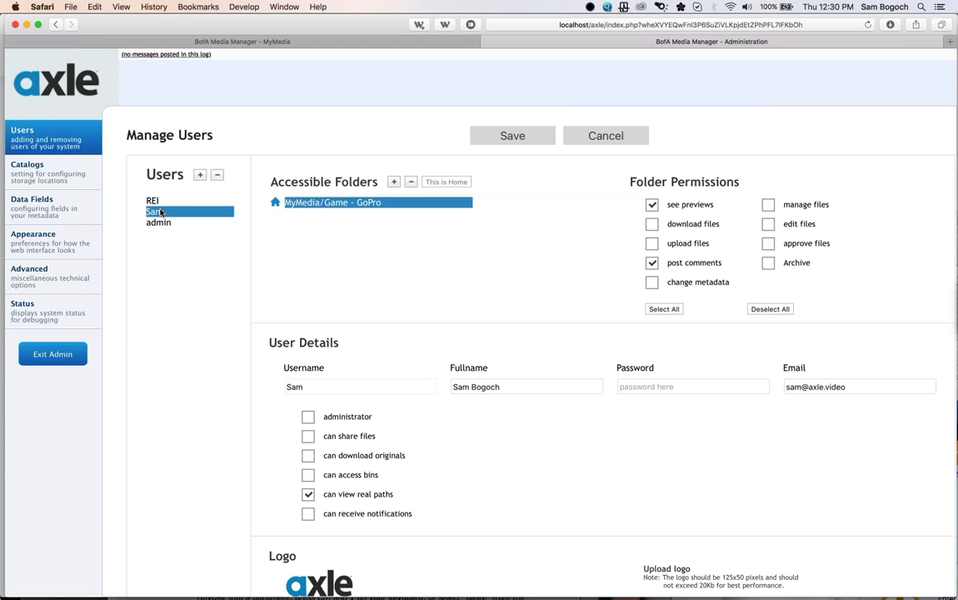
pyautogui.click(149, 222)
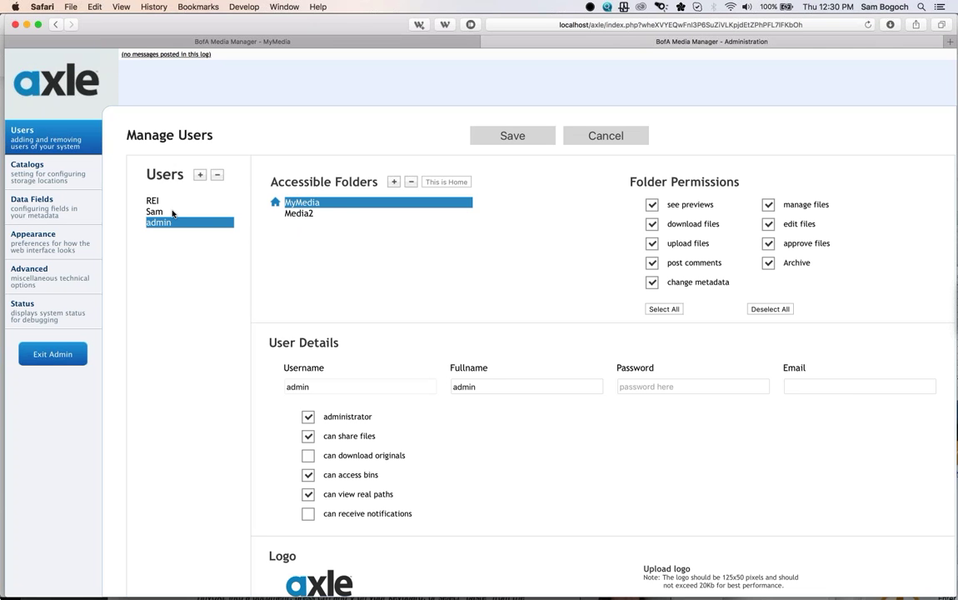
pyautogui.click(163, 211)
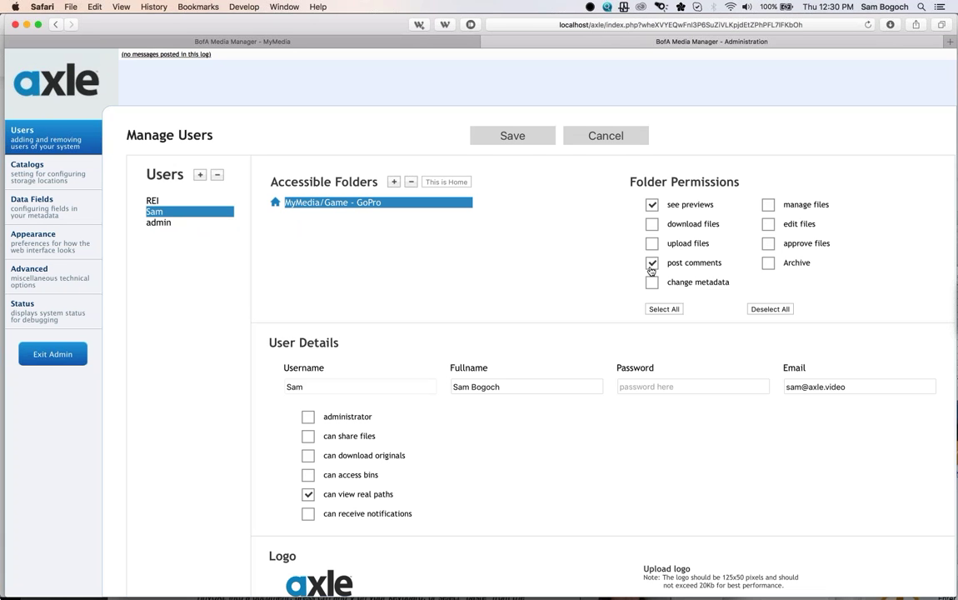
pyautogui.scroll(-3, 652, 269)
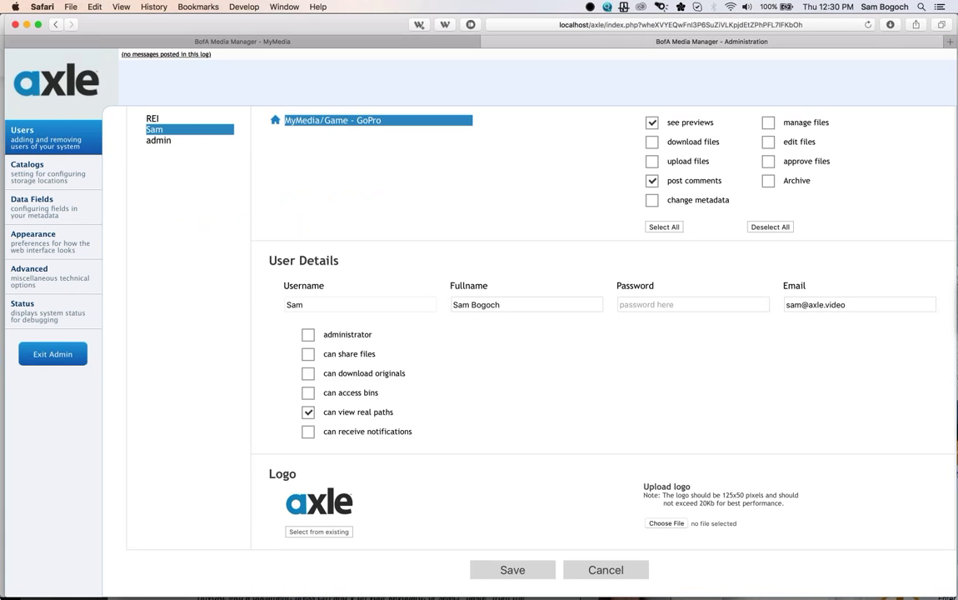
pyautogui.scroll(3, 150, 432)
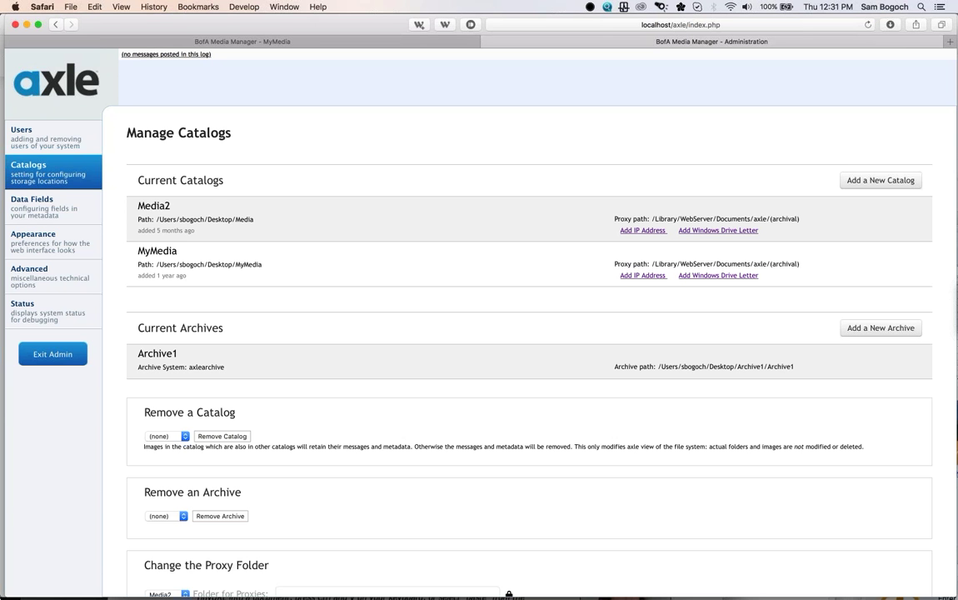
# Step: Show Data Fields for the MyMedia catalog, keeping Comments and transcript as text - large
pyautogui.click(51, 211)
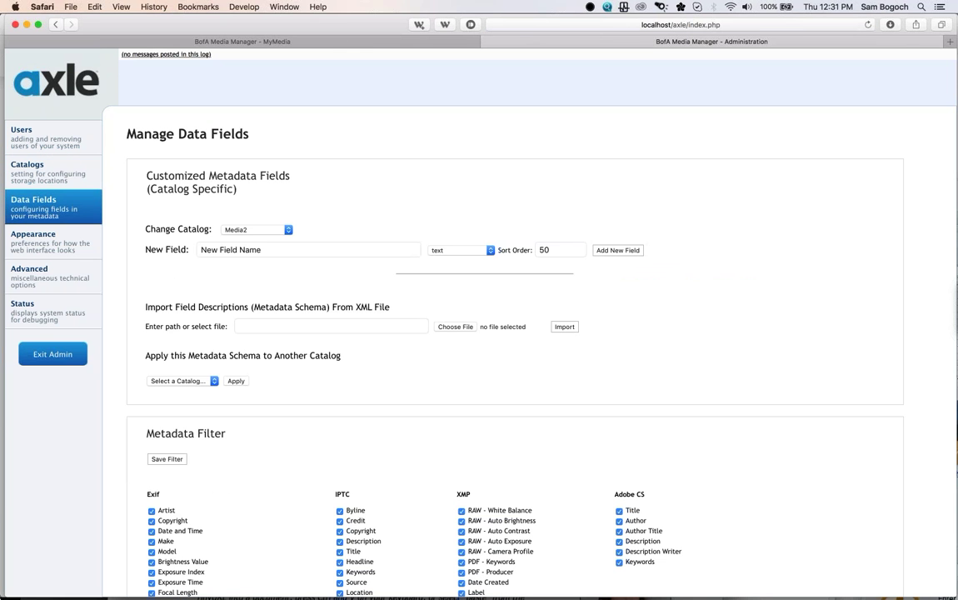
pyautogui.click(254, 229)
pyautogui.click(245, 239)
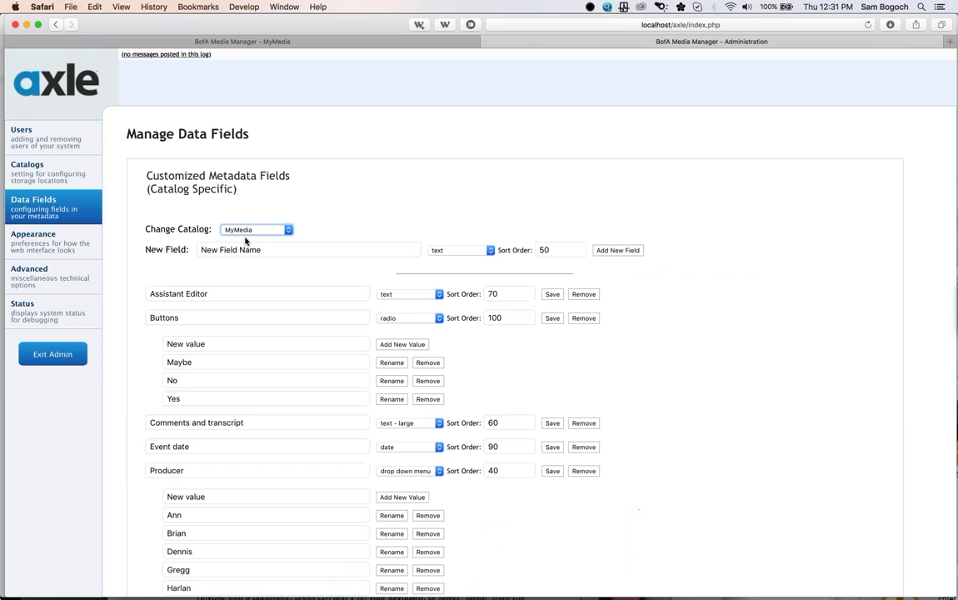
pyautogui.scroll(-5, 380, 353)
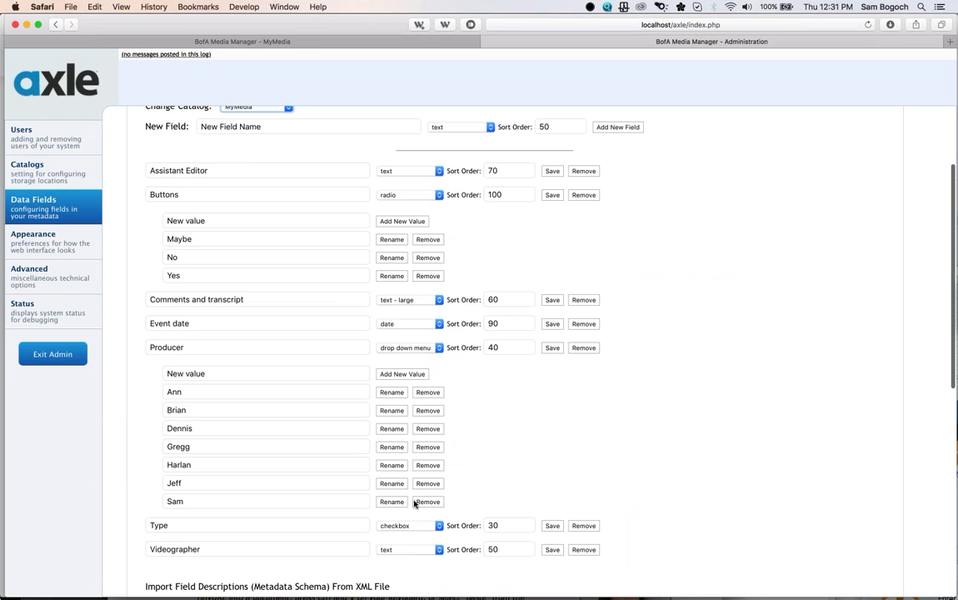
pyautogui.click(412, 303)
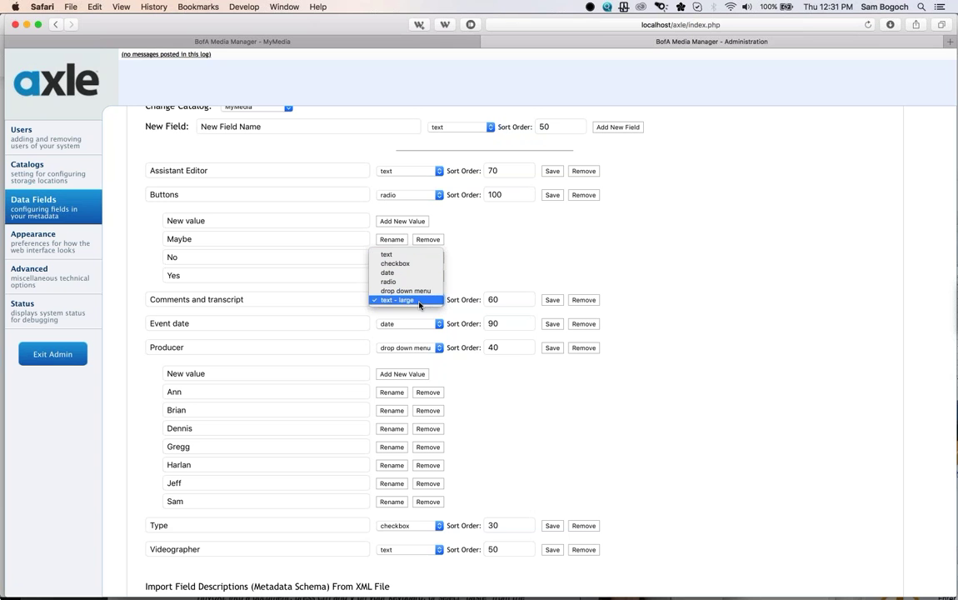
pyautogui.click(419, 301)
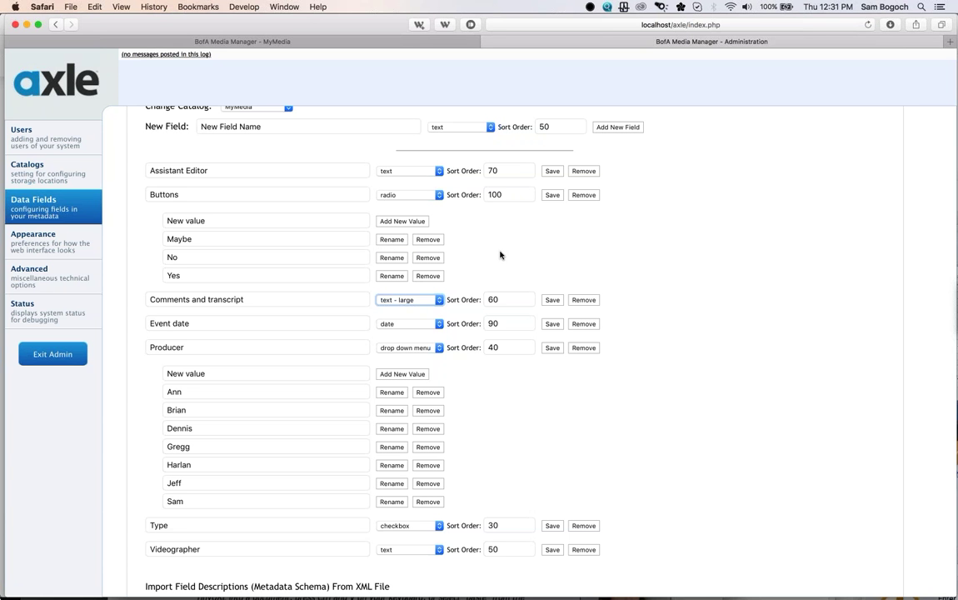
pyautogui.scroll(3, 500, 255)
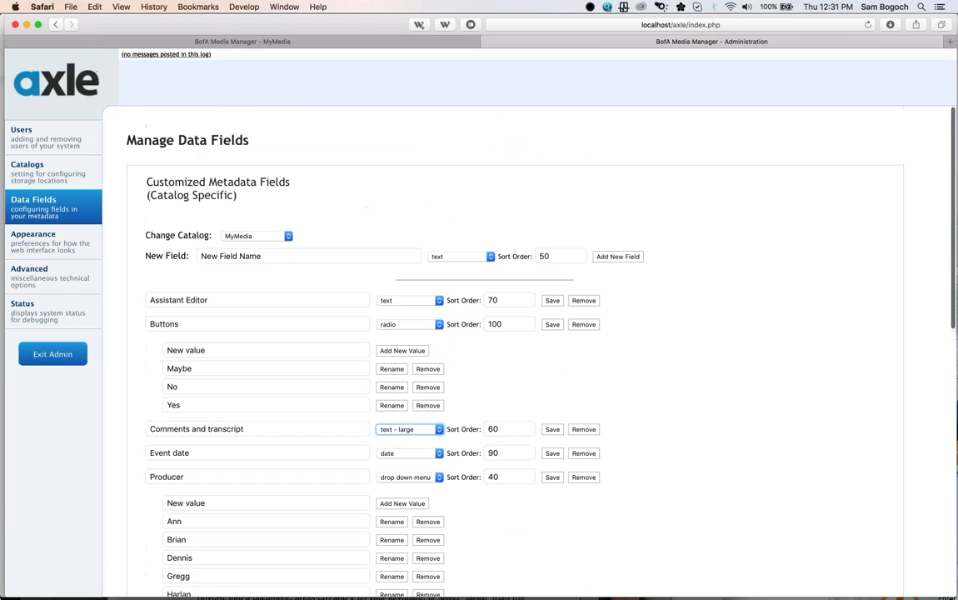
pyautogui.scroll(-10, 500, 255)
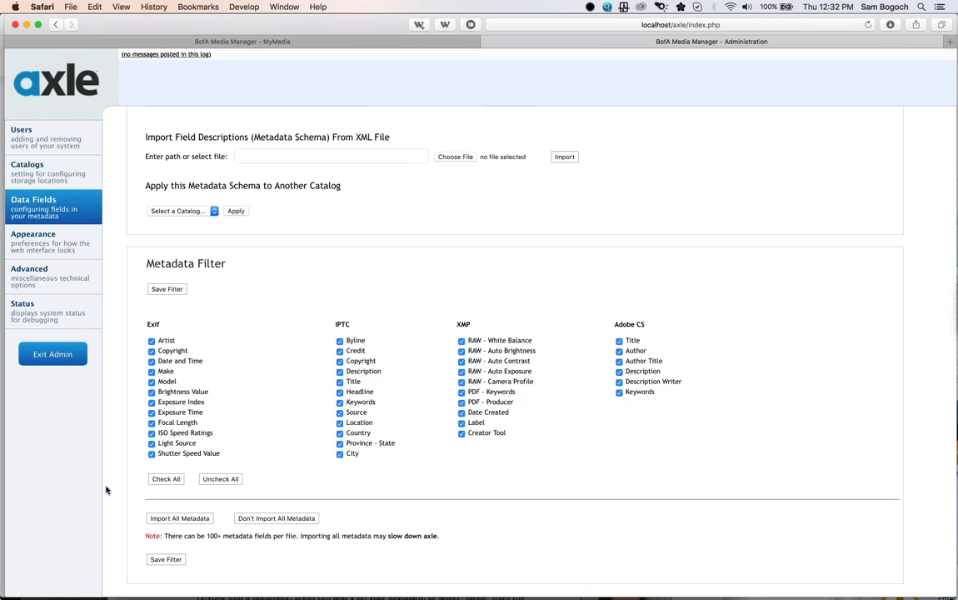
# Step: In Appearance settings, replace the HTML Page Title 'BofA Media Manager' with 'Webinar Demo' and save
pyautogui.click(36, 244)
pyautogui.tripleClick(300, 210)
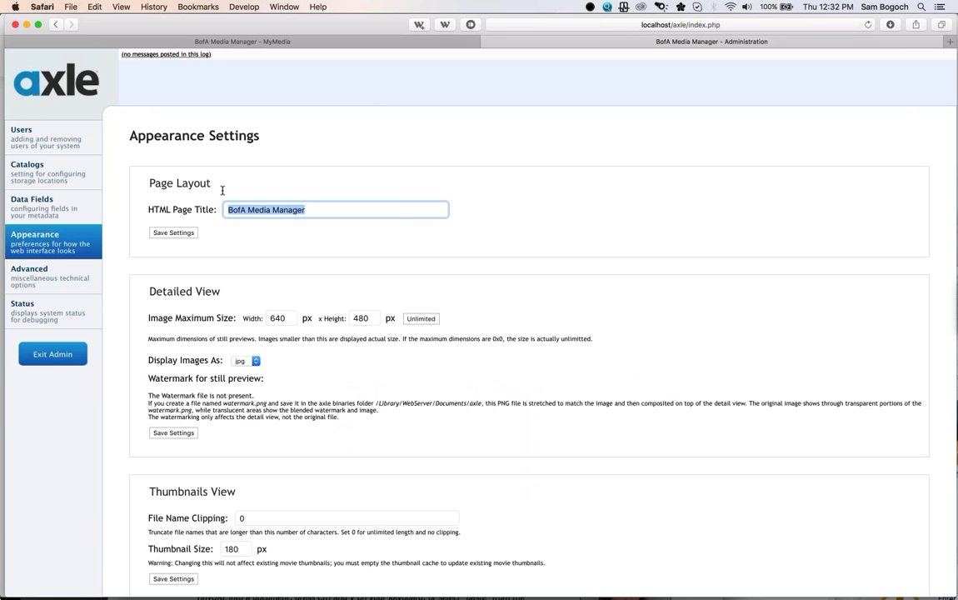
pyautogui.write('Webin')
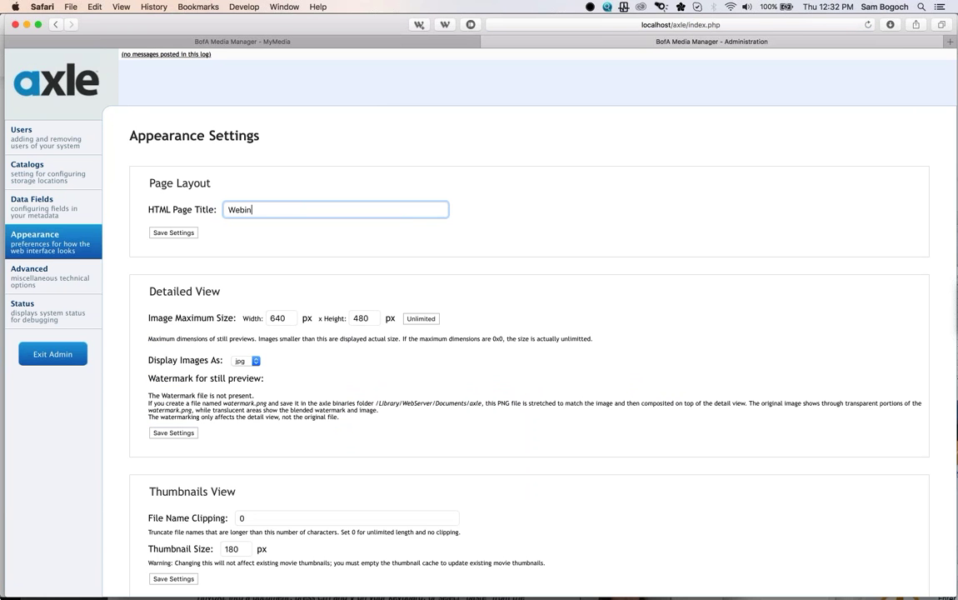
pyautogui.write('ar Demo')
pyautogui.click(165, 235)
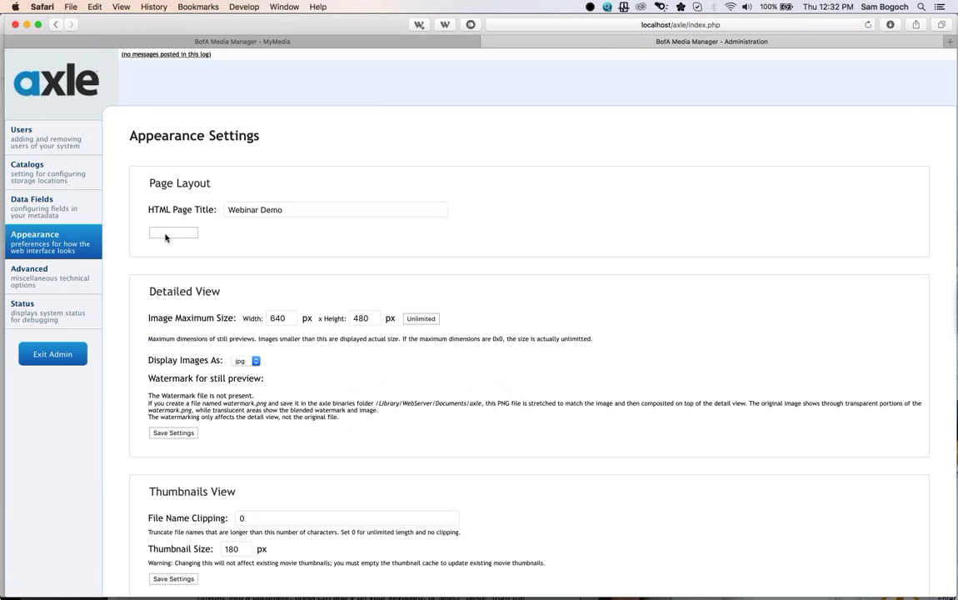
# Step: Look over the Advanced settings page, then exit admin back to the MyMedia browser
pyautogui.click(69, 274)
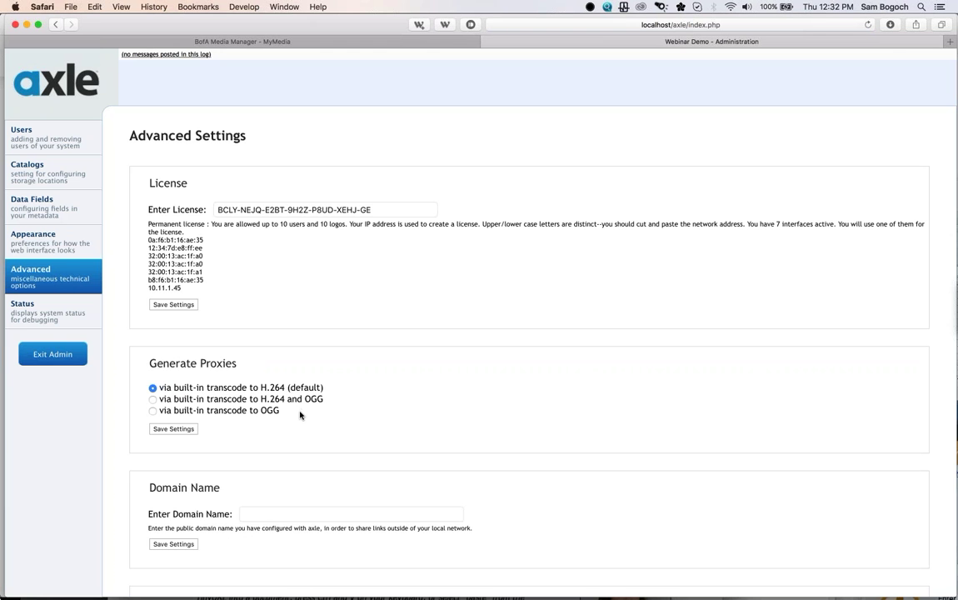
pyautogui.scroll(-10, 301, 415)
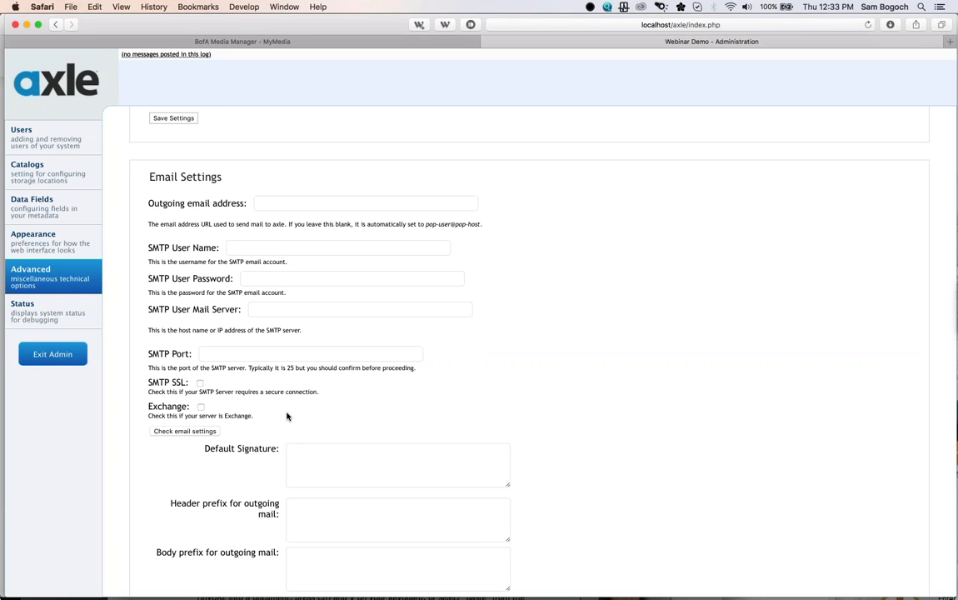
pyautogui.click(35, 324)
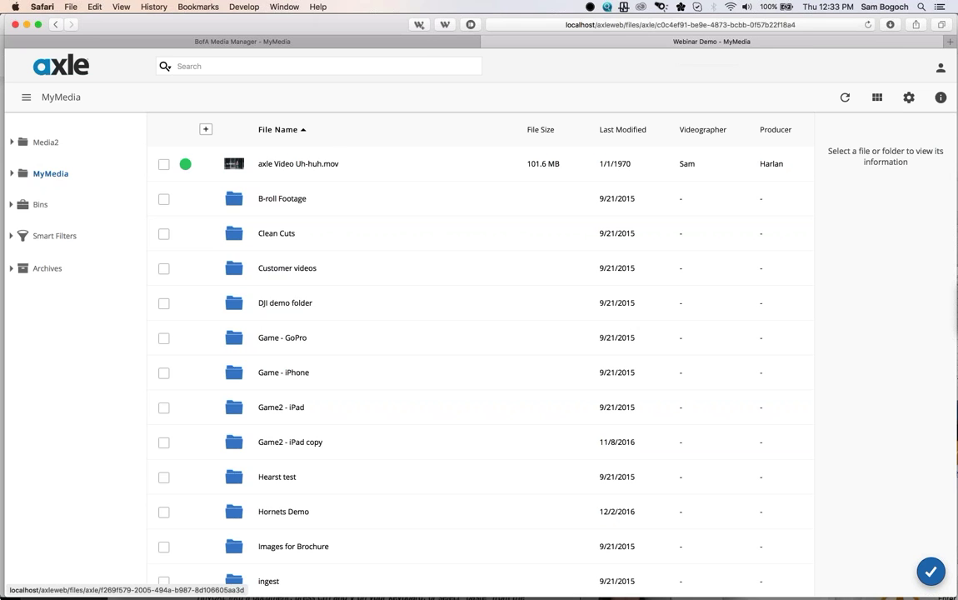
pyautogui.click(46, 142)
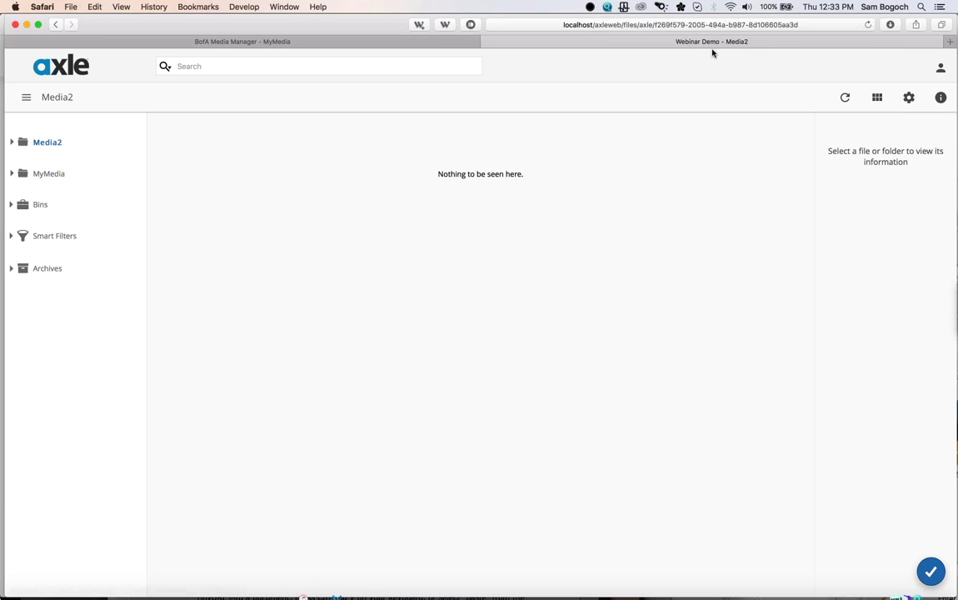
pyautogui.click(55, 177)
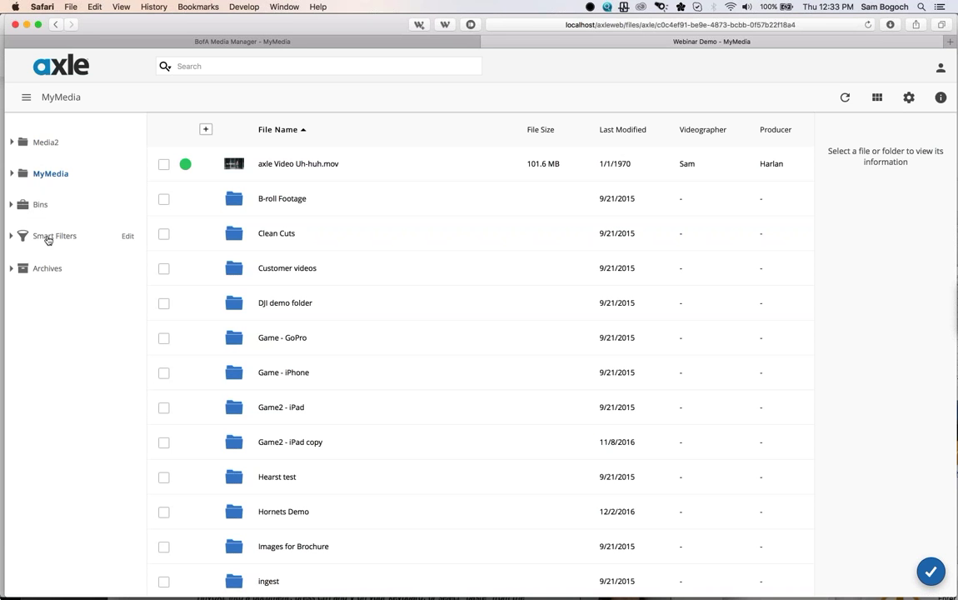
# Step: Expand the Smart Filters list, then open and close the advanced search options
pyautogui.click(48, 239)
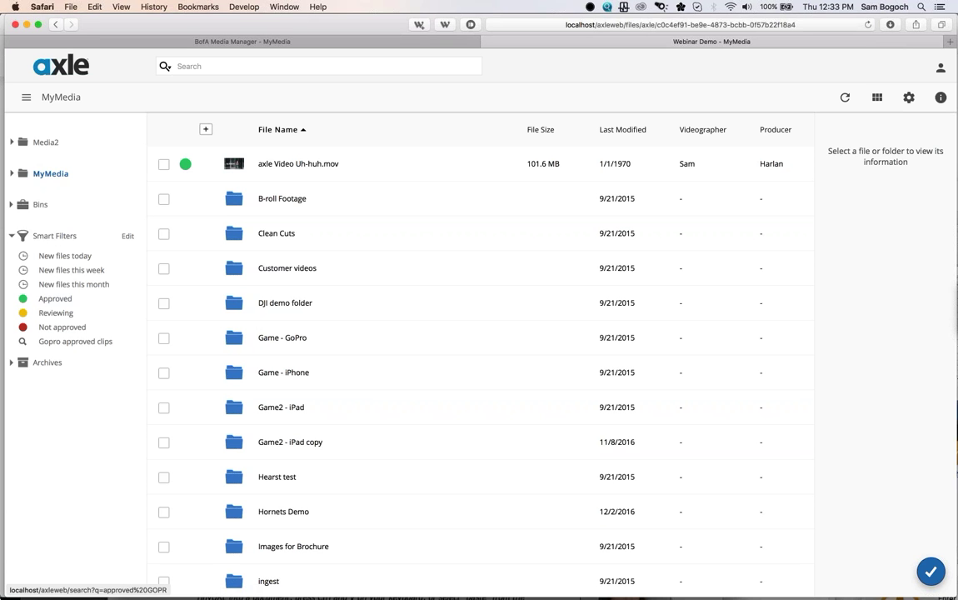
pyautogui.click(194, 69)
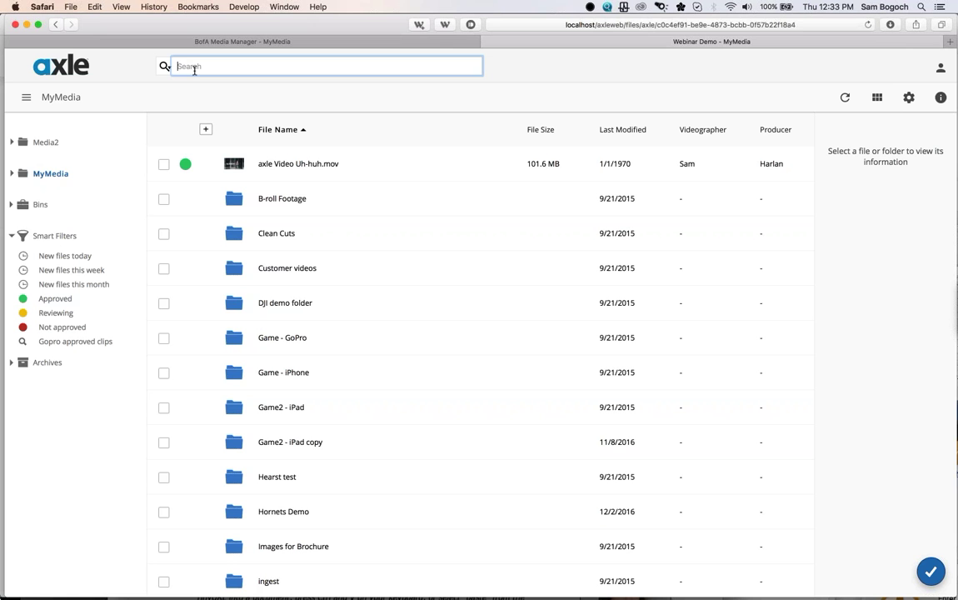
pyautogui.click(164, 66)
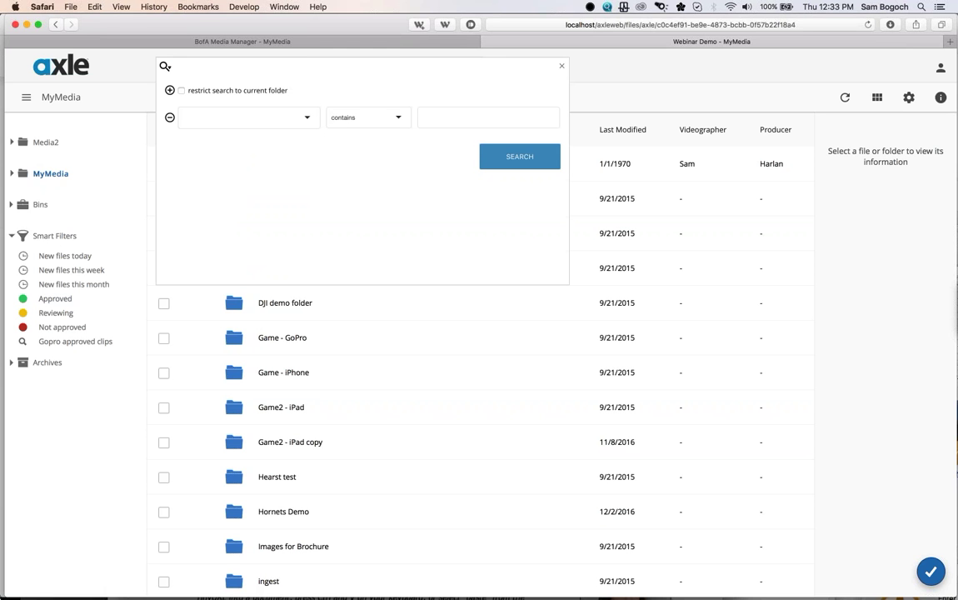
pyautogui.click(561, 64)
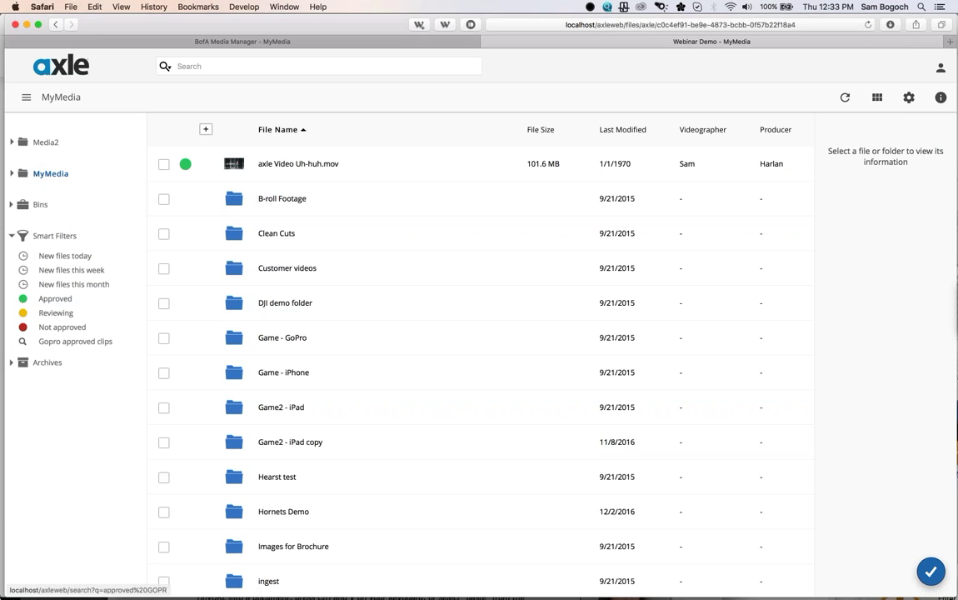
# Step: Expand Archives to show Archive1, then play the PowerPoint contact slide as a slideshow
pyautogui.click(48, 362)
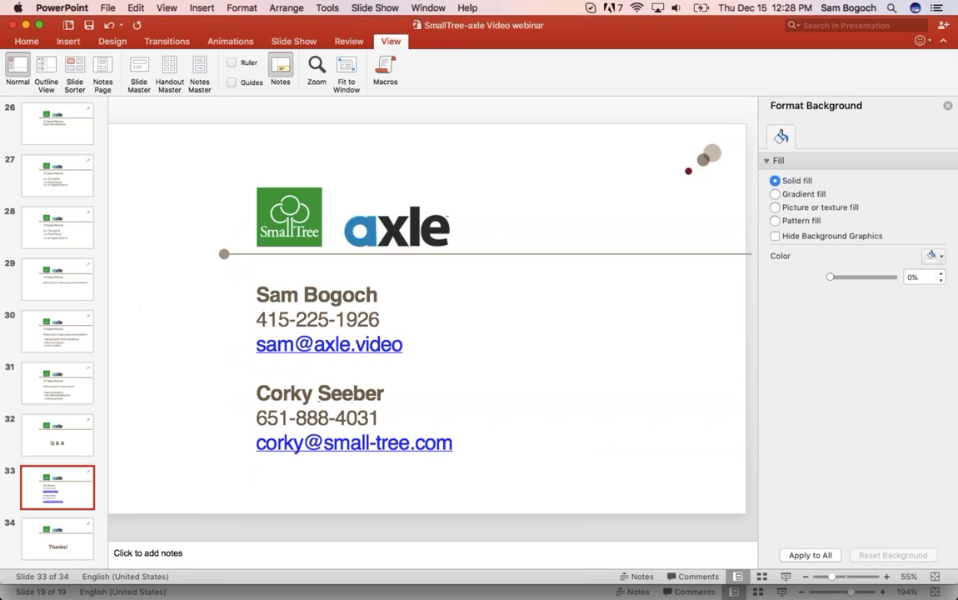
pyautogui.click(785, 576)
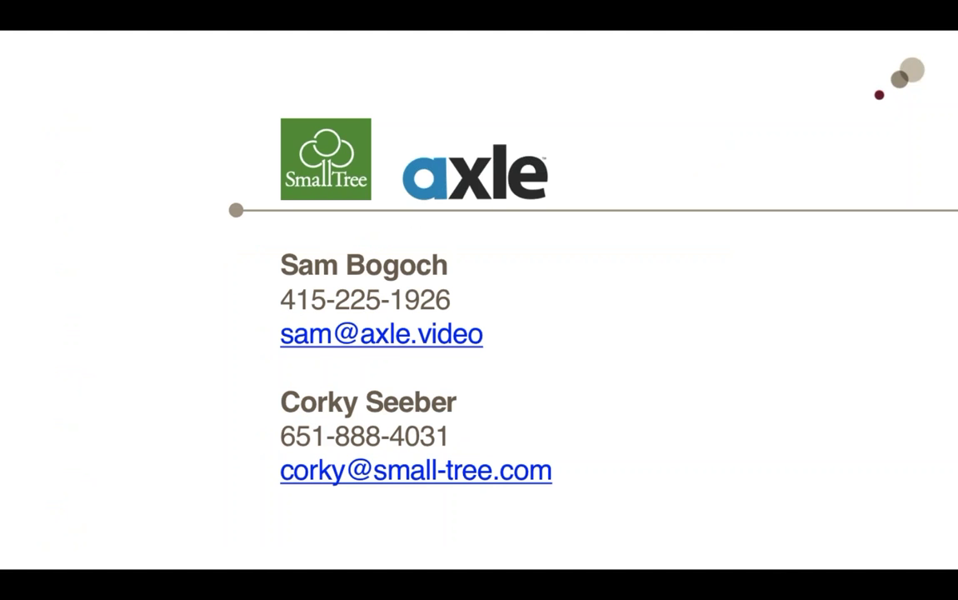